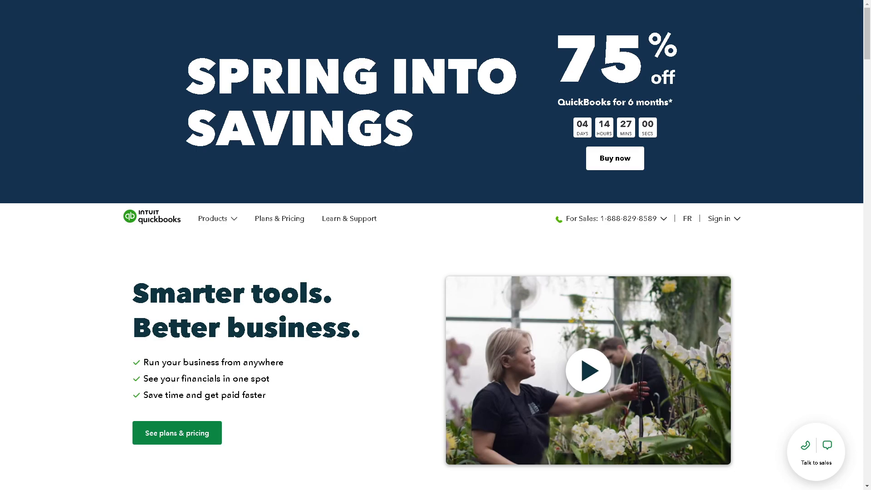
Look over the QuickBooks home page and the available plans with their pricing.
{"action": "scroll", "coordinate": [435, 245], "scroll_direction": "down", "scroll_amount": 20}
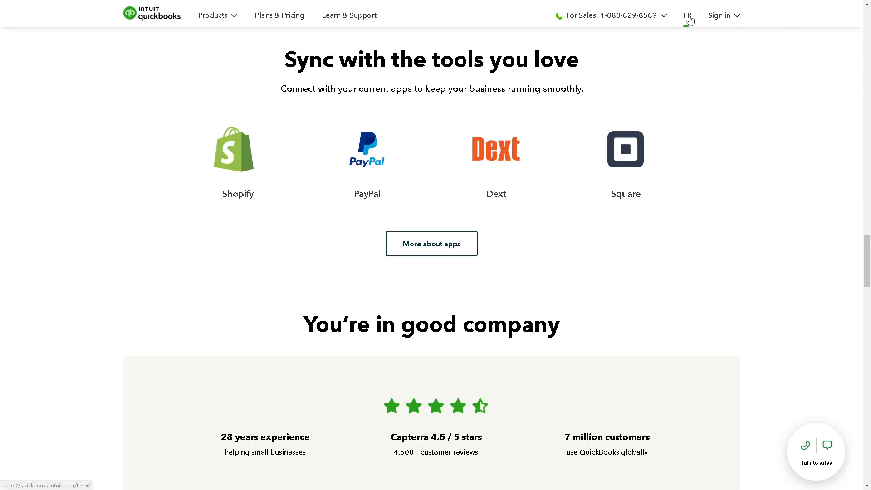
{"action": "left_click", "coordinate": [720, 18]}
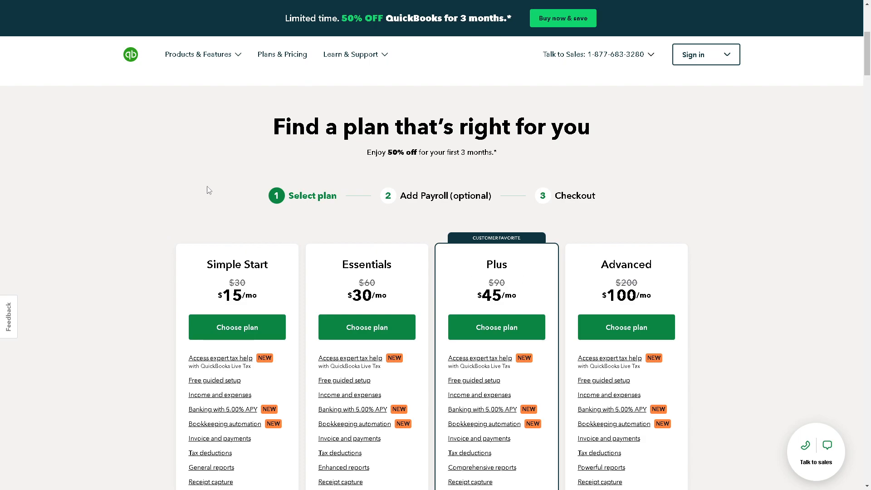
{"action": "left_click", "coordinate": [256, 330]}
{"action": "left_click", "coordinate": [278, 296]}
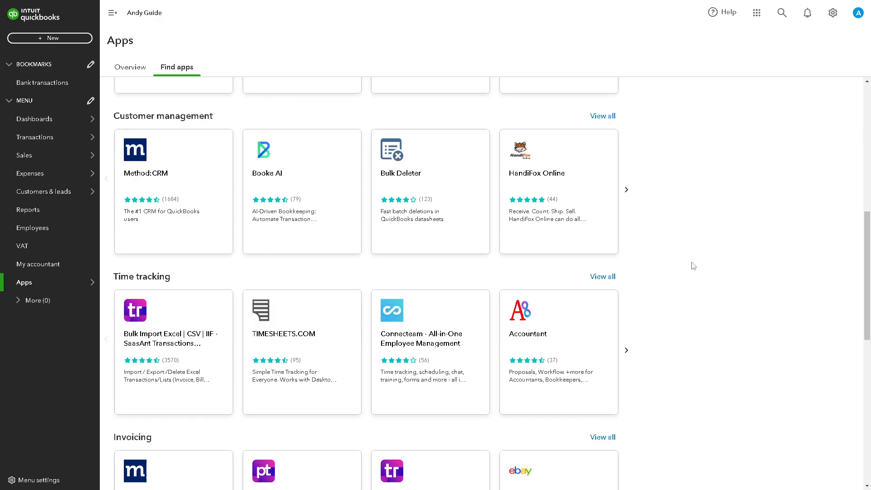
{"action": "scroll", "coordinate": [439, 251], "scroll_direction": "down", "scroll_amount": 2}
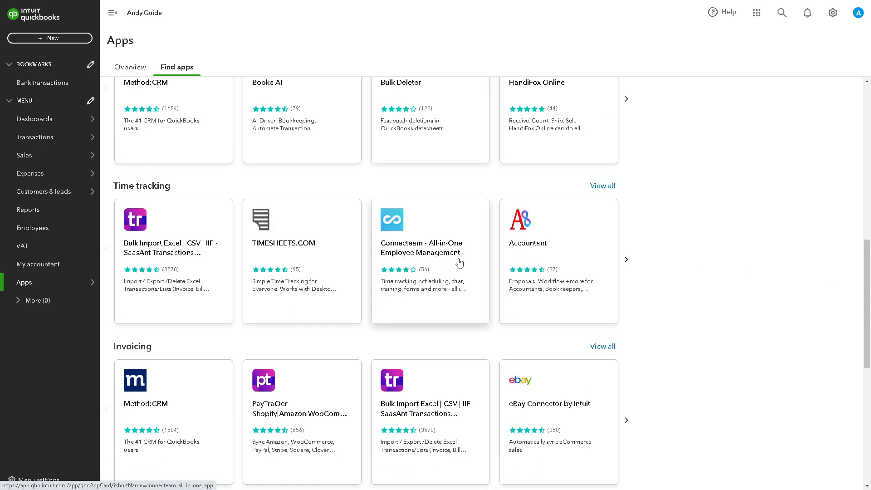
{"action": "scroll", "coordinate": [450, 286], "scroll_direction": "down", "scroll_amount": 1}
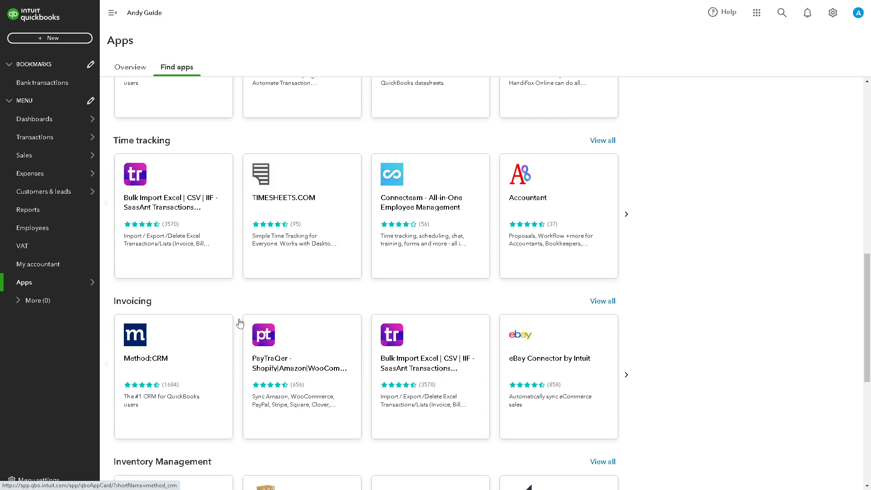
{"action": "scroll", "coordinate": [229, 320], "scroll_direction": "down", "scroll_amount": 2}
{"action": "scroll", "coordinate": [224, 321], "scroll_direction": "up", "scroll_amount": 3}
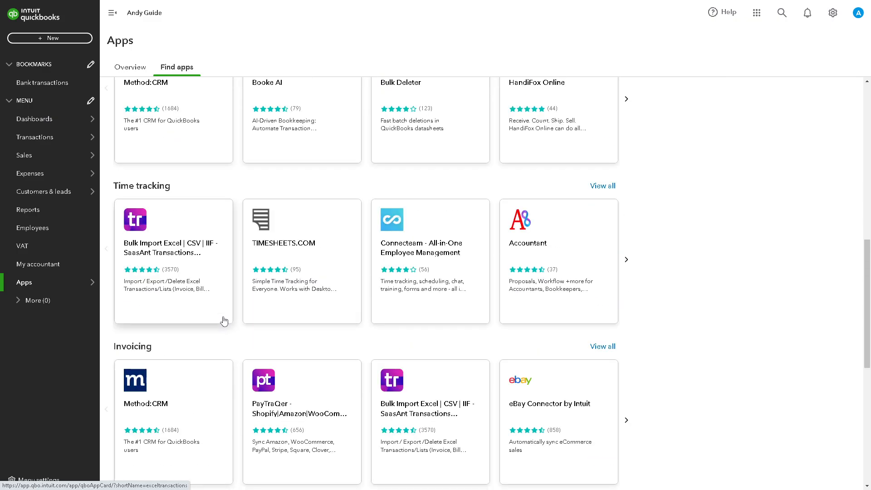
{"action": "scroll", "coordinate": [224, 321], "scroll_direction": "up", "scroll_amount": 3}
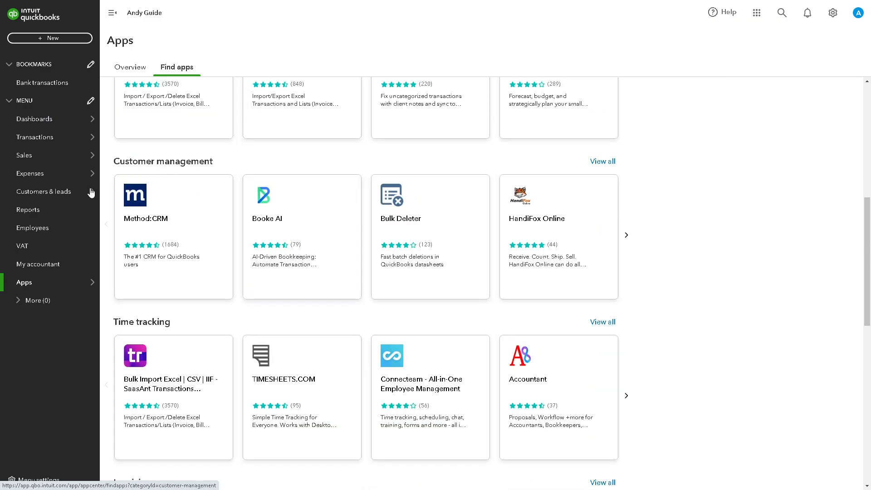
{"action": "mouse_move", "coordinate": [78, 282]}
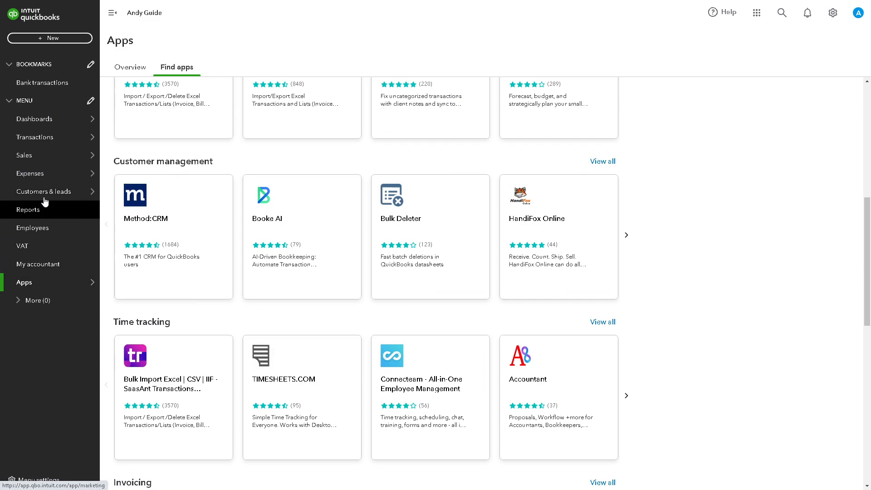
Create a new journal entry and set its journal number to 234.
{"action": "left_click", "coordinate": [56, 38]}
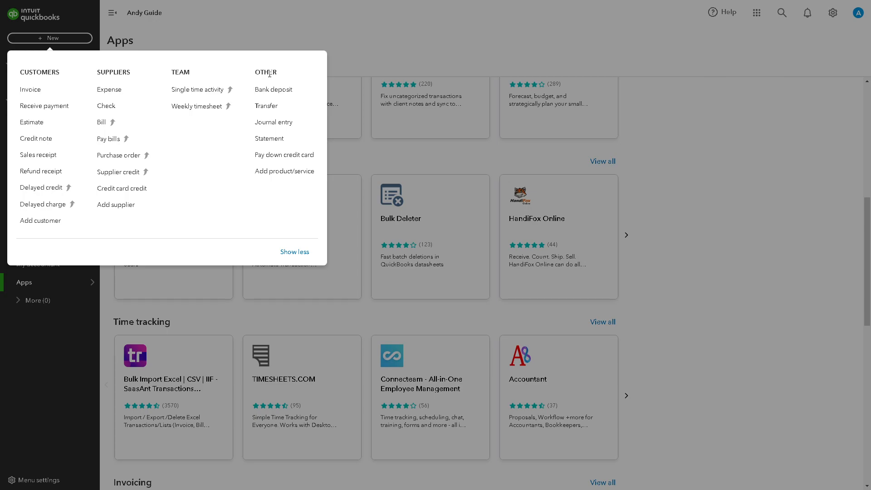
{"action": "left_click", "coordinate": [282, 122]}
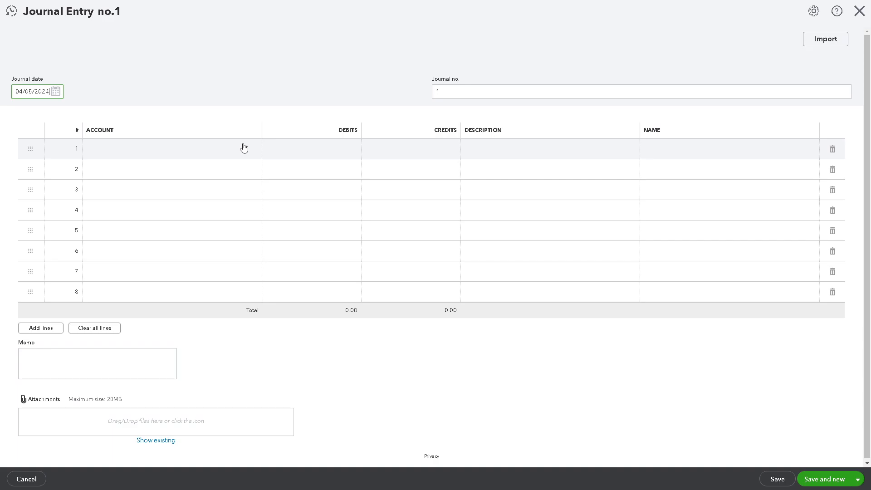
{"action": "left_click", "coordinate": [449, 92]}
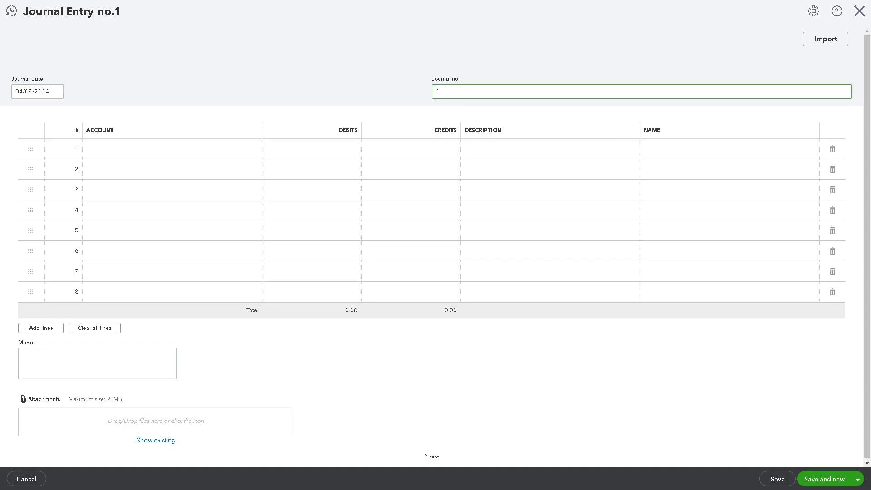
{"action": "key", "text": "Tab"}
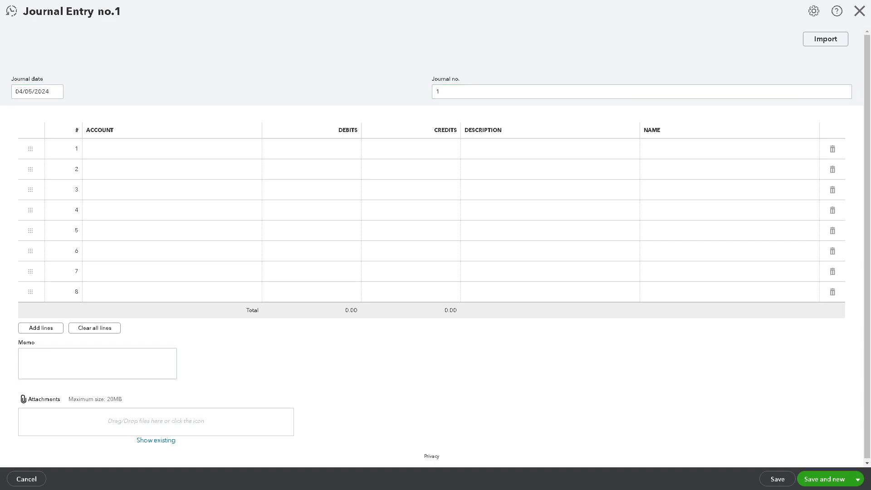
{"action": "left_click", "coordinate": [519, 91]}
{"action": "type", "text": "quickbooks journal en"}
{"action": "left_click_drag", "start_coordinate": [524, 91], "coordinate": [405, 98]}
{"action": "type", "text": "234"}
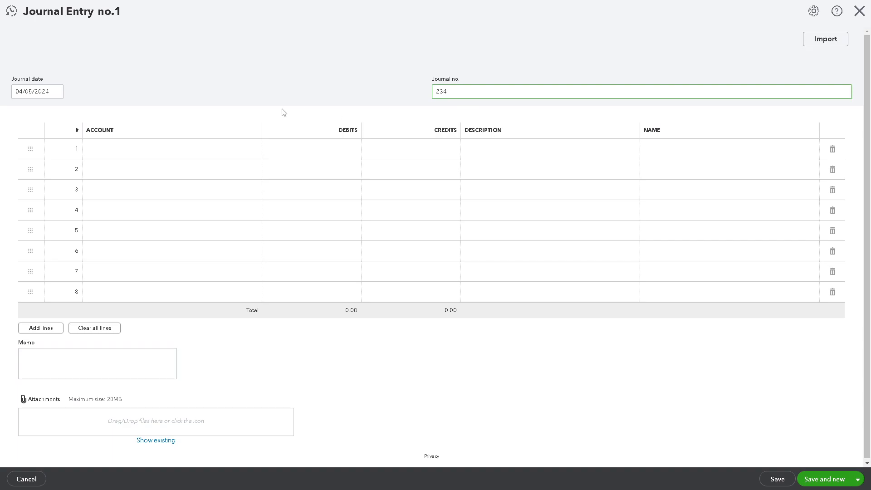
Start adding a new account for line 1 of the journal entry, with Other expense as its account type.
{"action": "left_click", "coordinate": [130, 153]}
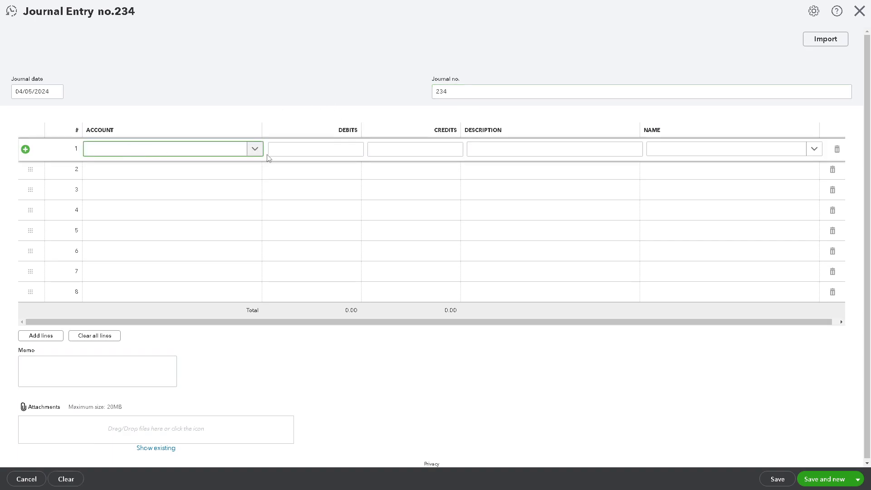
{"action": "left_click", "coordinate": [255, 150]}
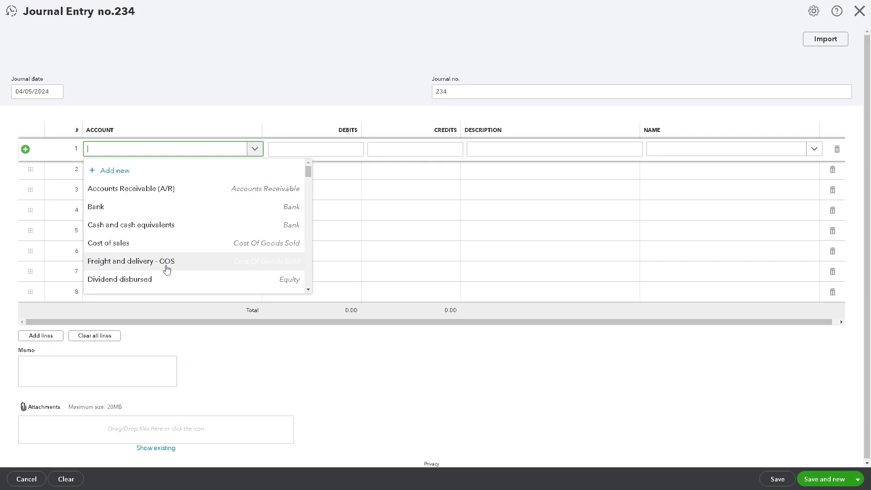
{"action": "left_click", "coordinate": [137, 171]}
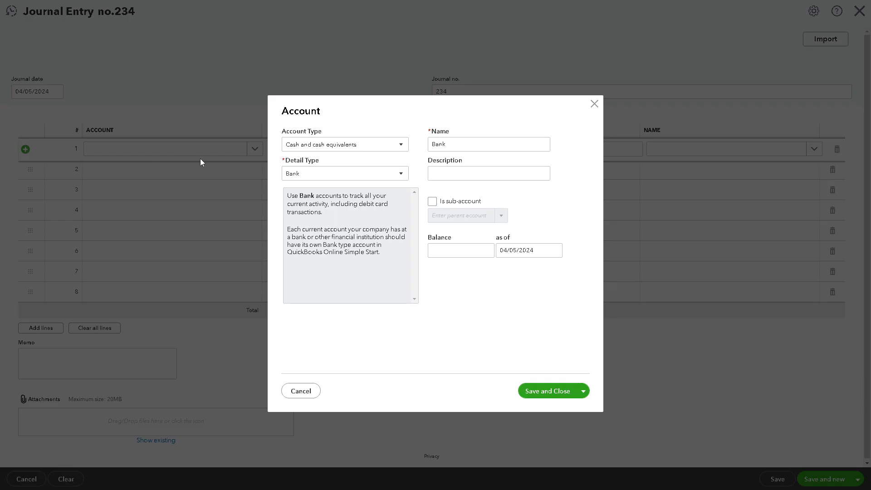
{"action": "left_click", "coordinate": [385, 148]}
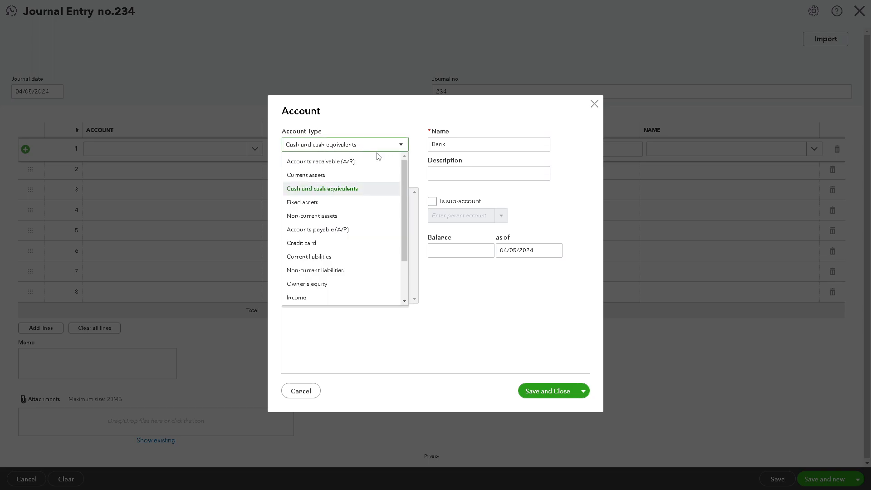
{"action": "scroll", "coordinate": [321, 295], "scroll_direction": "down", "scroll_amount": 3}
{"action": "left_click", "coordinate": [319, 298]}
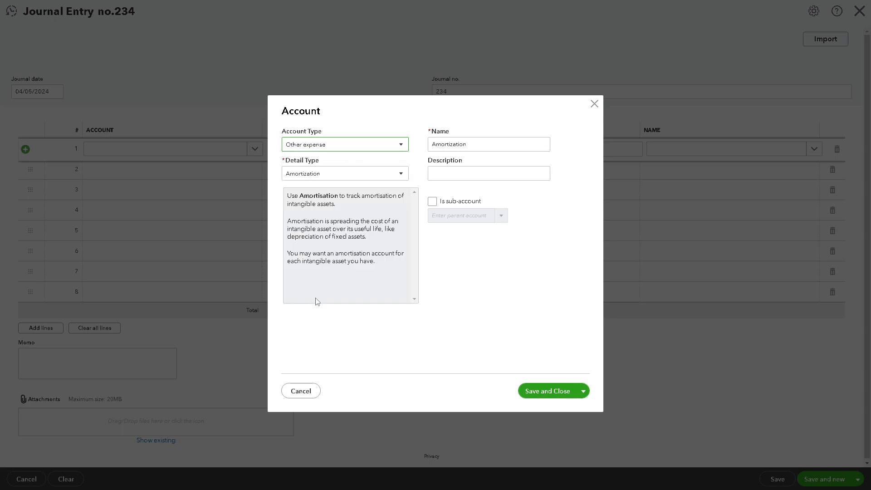
Name the new account "quickbooks journal entry vs expense".
{"action": "left_click", "coordinate": [483, 144]}
{"action": "left_click_drag", "start_coordinate": [483, 144], "coordinate": [409, 146]}
{"action": "type", "text": "Journal entry vs expense - What is the difference?"}
{"action": "left_click_drag", "start_coordinate": [486, 144], "coordinate": [606, 143]}
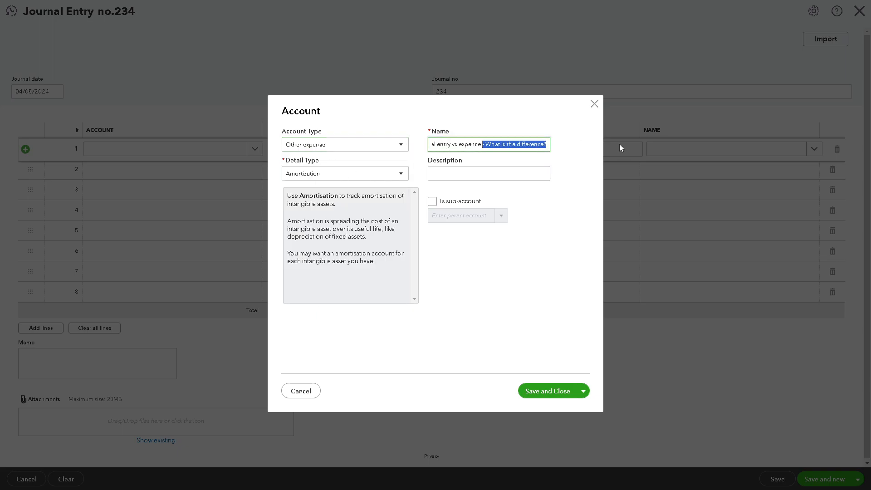
{"action": "key", "text": "BackSpace"}
Describe the account as "quickbooks journal entry vs expense - What is the difference?" and save it with the detail type Other Expense.
{"action": "left_click", "coordinate": [455, 173]}
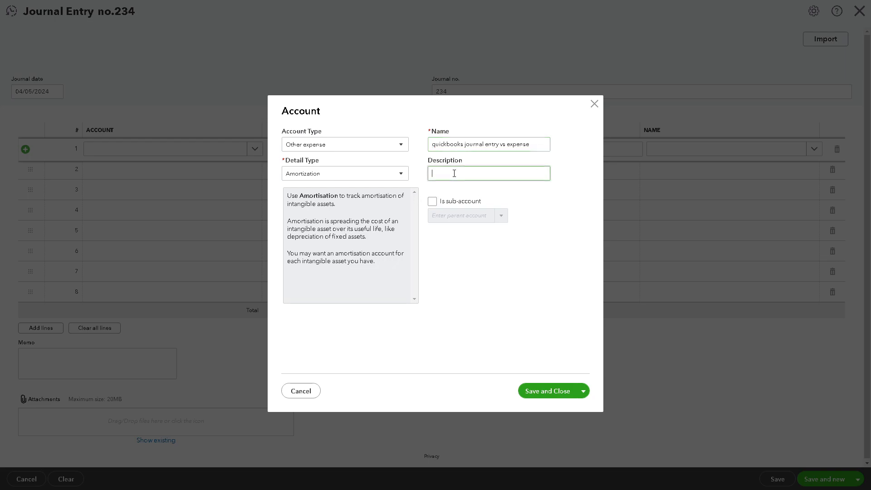
{"action": "type", "text": "quickbooks journal entry vs expense - What is the difference?"}
{"action": "left_click", "coordinate": [340, 179]}
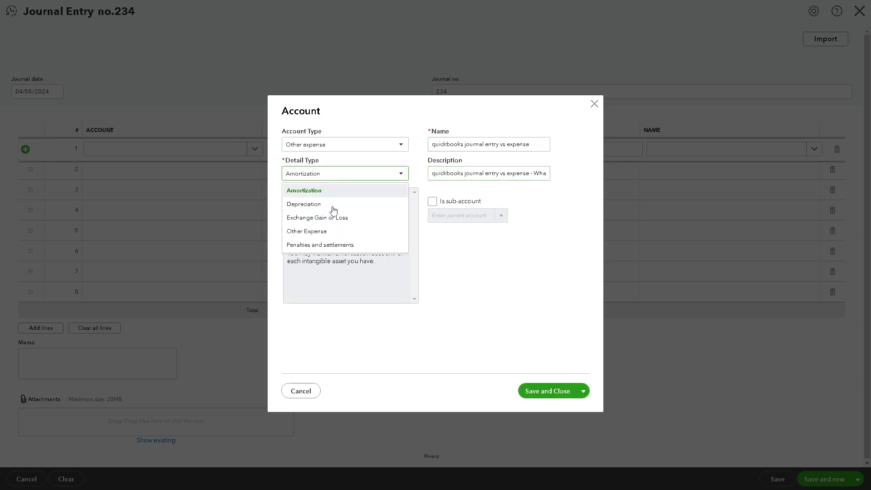
{"action": "left_click", "coordinate": [328, 232]}
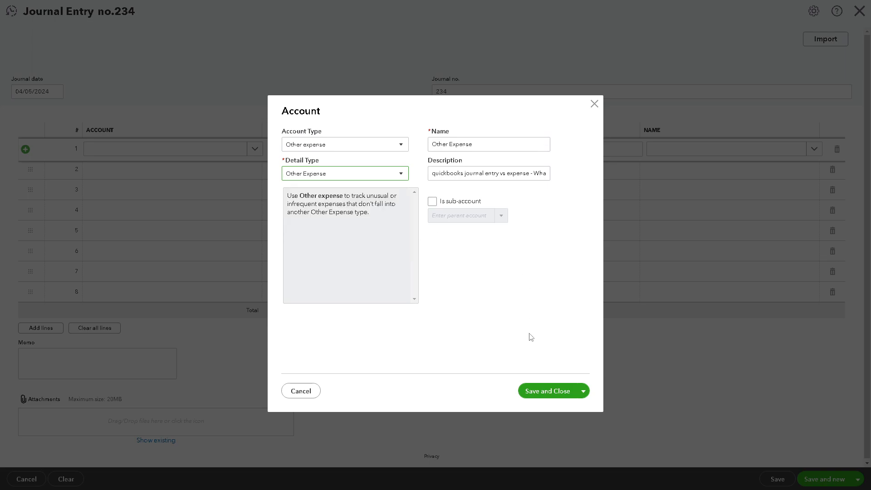
{"action": "left_click", "coordinate": [550, 392]}
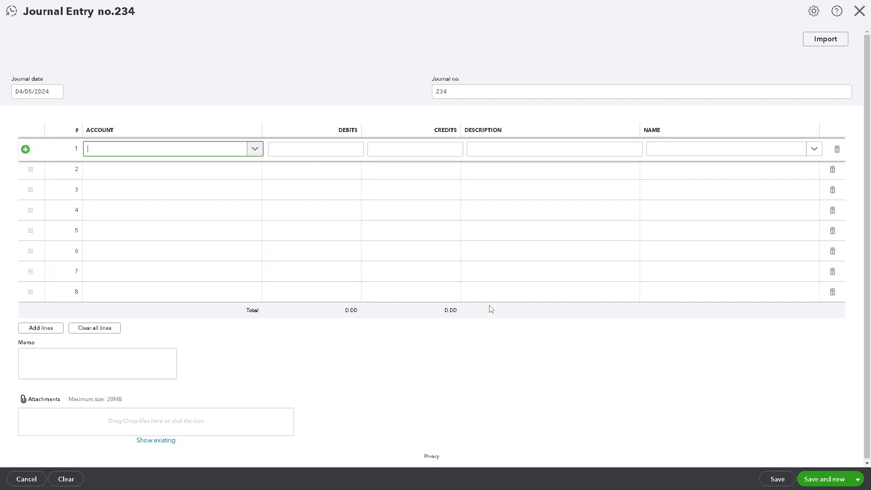
Assign the Cash and cash equivalents account to line 2 of the journal entry, leaving line 3 without an account.
{"action": "left_click", "coordinate": [252, 173]}
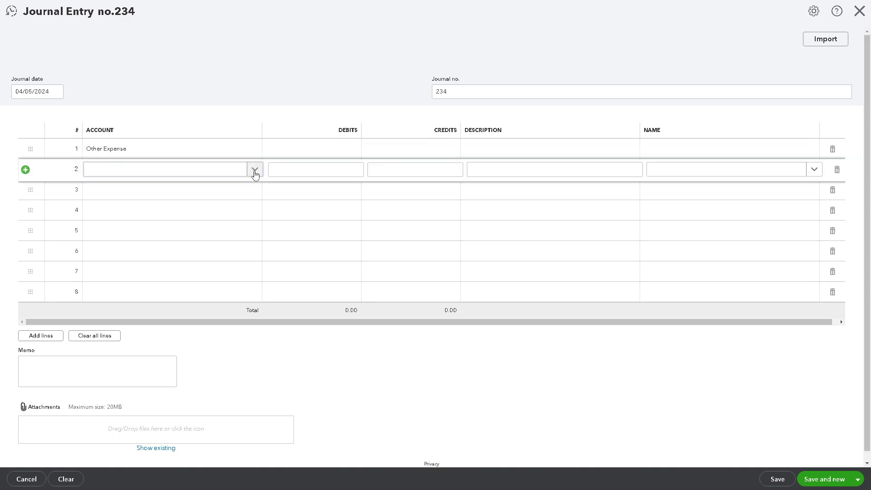
{"action": "left_click", "coordinate": [256, 171]}
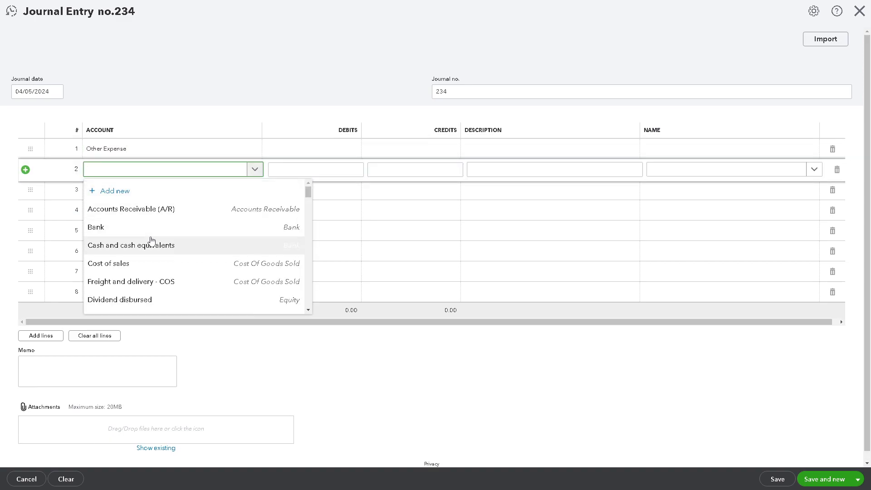
{"action": "left_click", "coordinate": [127, 245]}
{"action": "left_click", "coordinate": [229, 194]}
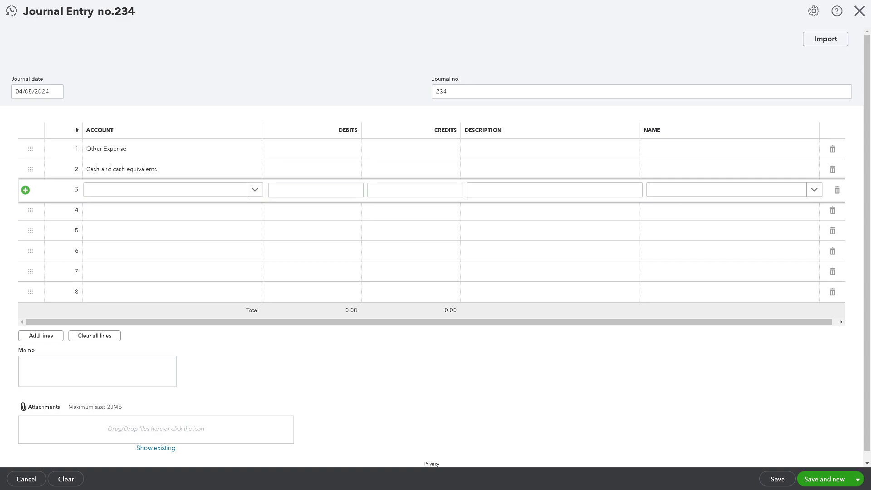
{"action": "left_click", "coordinate": [254, 192]}
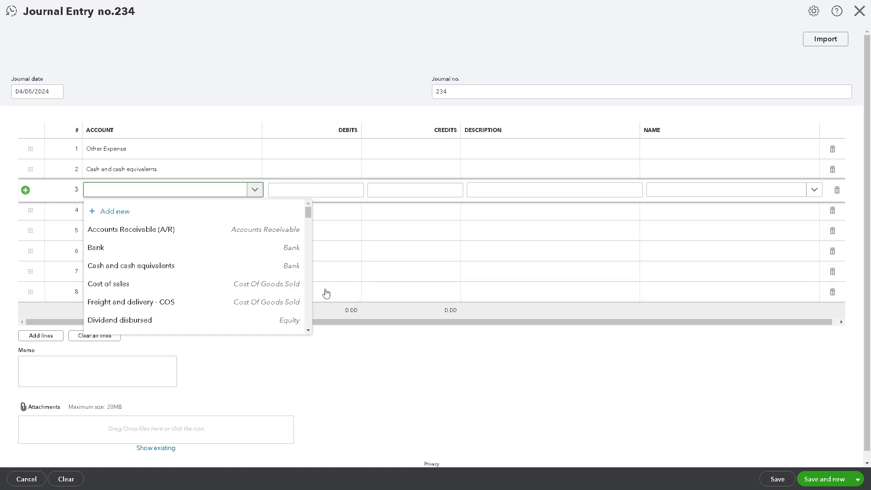
{"action": "left_click", "coordinate": [368, 361]}
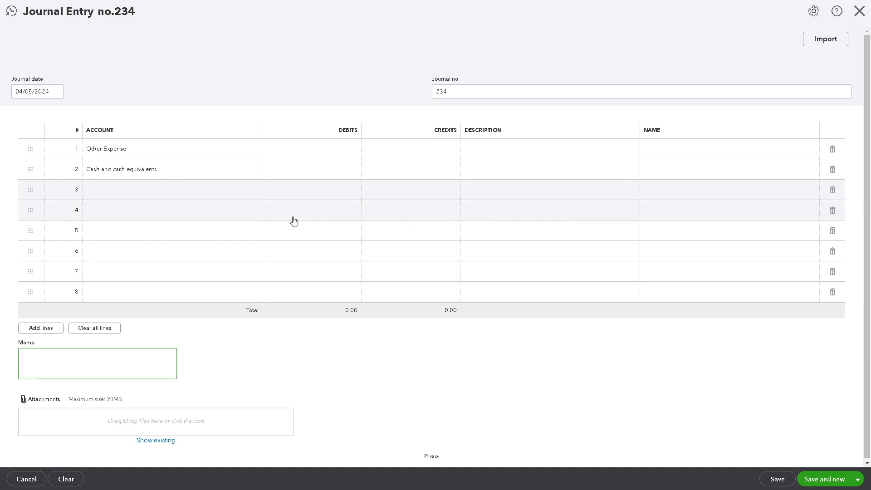
Add more lines to the journal entry and clear all of its lines.
{"action": "left_click", "coordinate": [45, 331]}
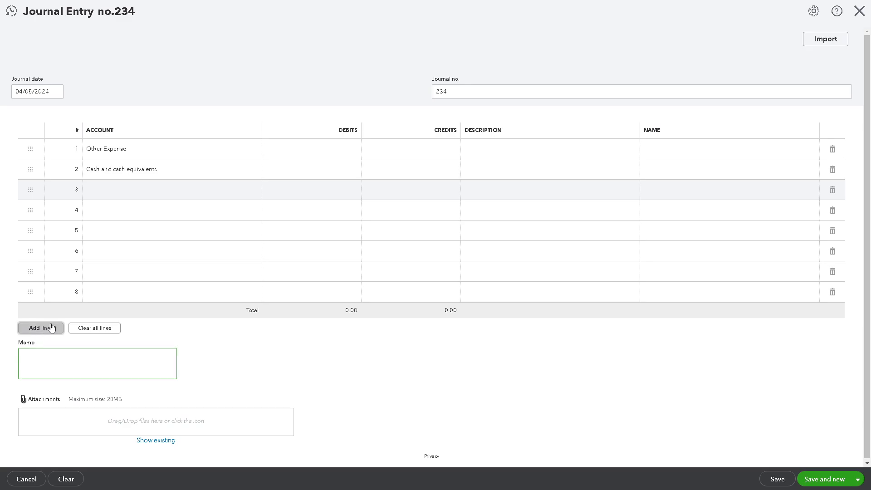
{"action": "scroll", "coordinate": [94, 288], "scroll_direction": "down", "scroll_amount": 3}
{"action": "scroll", "coordinate": [93, 293], "scroll_direction": "down", "scroll_amount": 1}
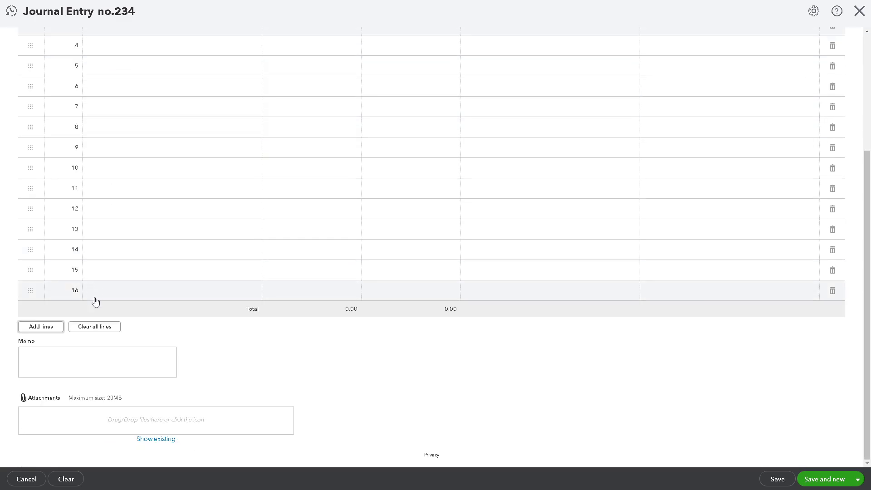
{"action": "left_click", "coordinate": [103, 327]}
Enter the memo "quickbooks journal entry vs expense - What is the difference?" on the journal entry.
{"action": "left_click", "coordinate": [88, 369]}
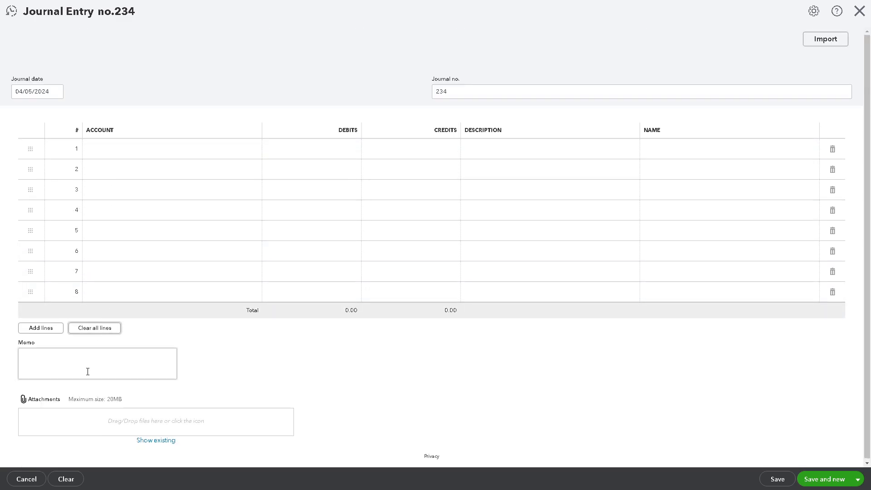
{"action": "type", "text": "quickbooks journal entry vs expense - What is the difference?"}
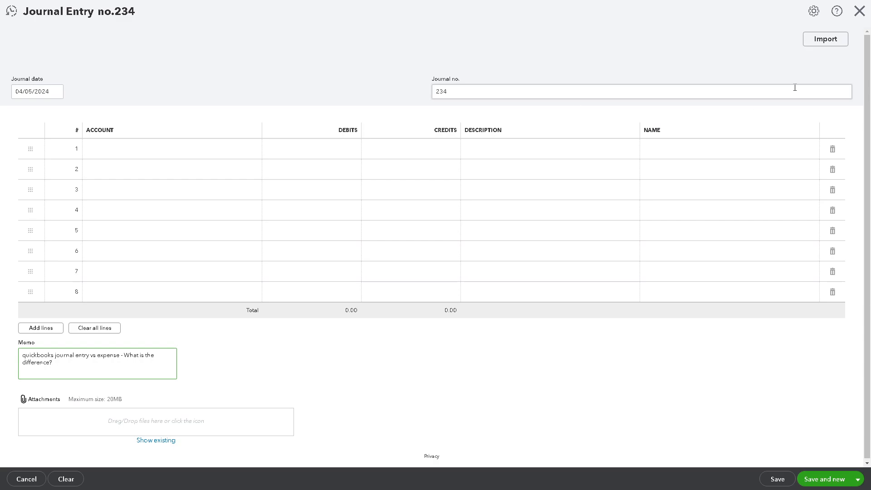
{"action": "mouse_move", "coordinate": [825, 44]}
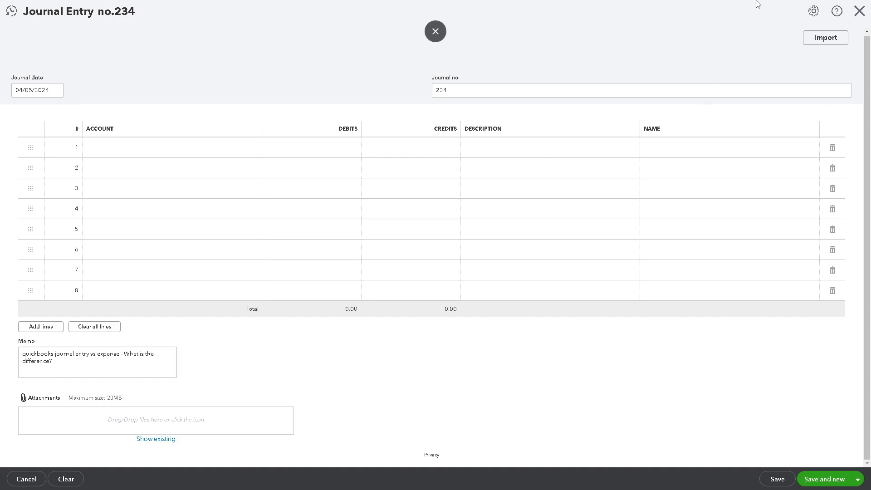
Close the journal entry without saving it.
{"action": "left_click", "coordinate": [859, 12]}
{"action": "left_click", "coordinate": [483, 258]}
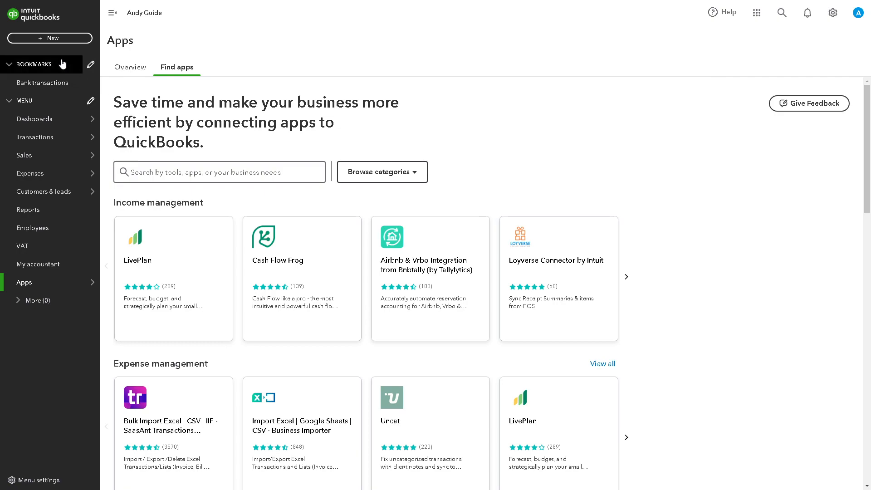
Start a new expense, dismiss the guided tip and choose the fifth listed supplier as the payee.
{"action": "left_click", "coordinate": [48, 39]}
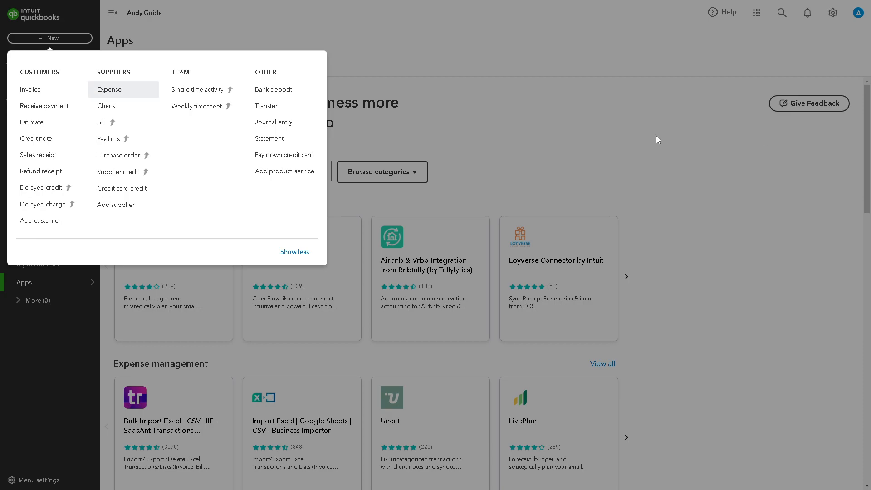
{"action": "left_click", "coordinate": [125, 90]}
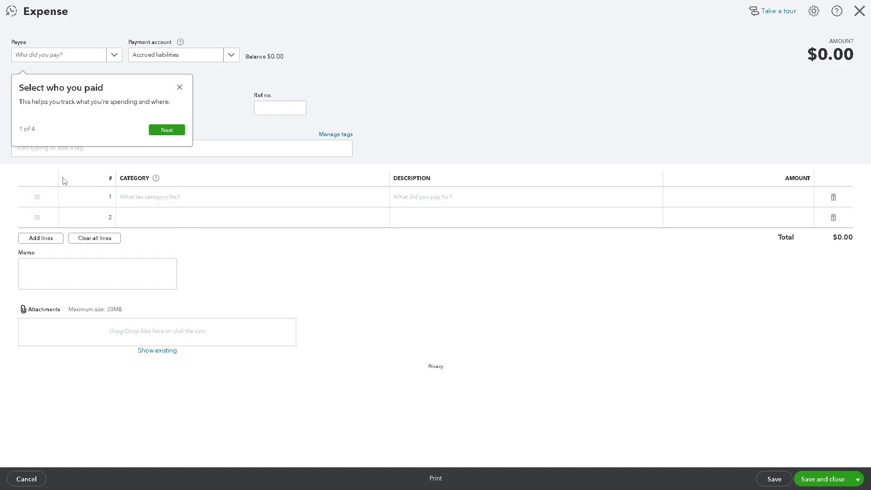
{"action": "left_click", "coordinate": [179, 87]}
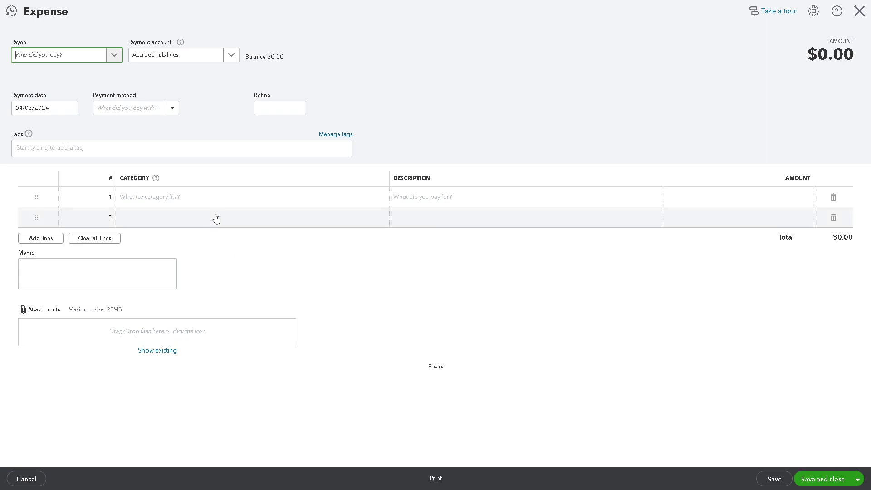
{"action": "left_click", "coordinate": [113, 55]}
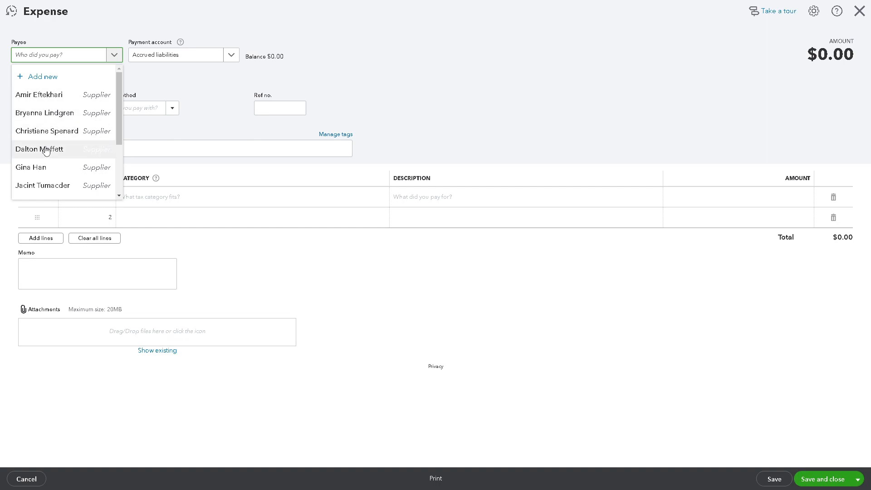
{"action": "left_click", "coordinate": [42, 169]}
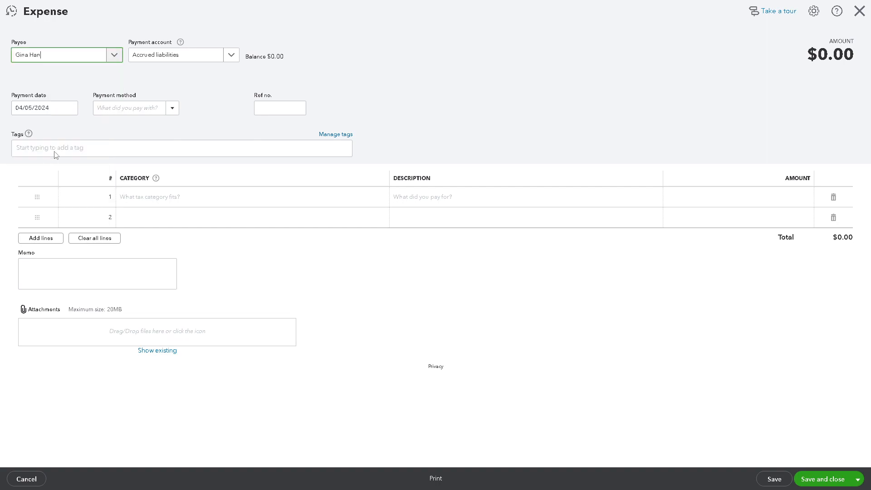
Set the expense's payment account to Inventory and its payment date to 04/26/2024.
{"action": "left_click", "coordinate": [231, 55]}
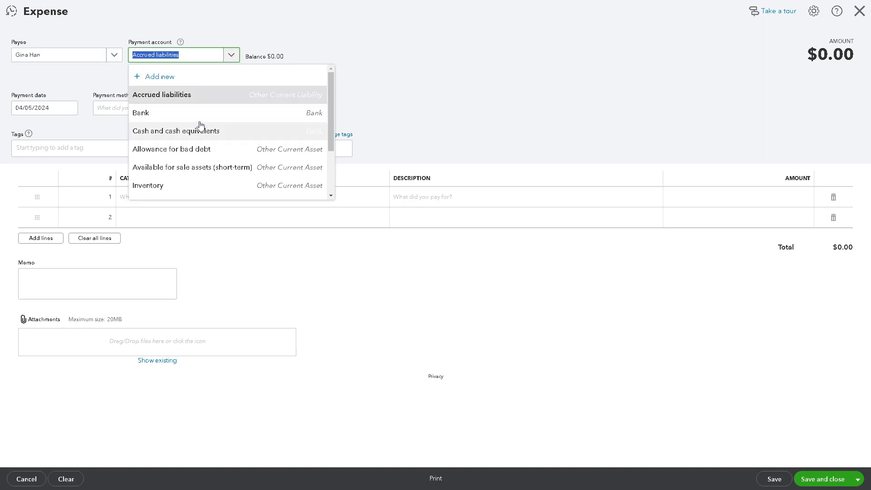
{"action": "left_click", "coordinate": [180, 187]}
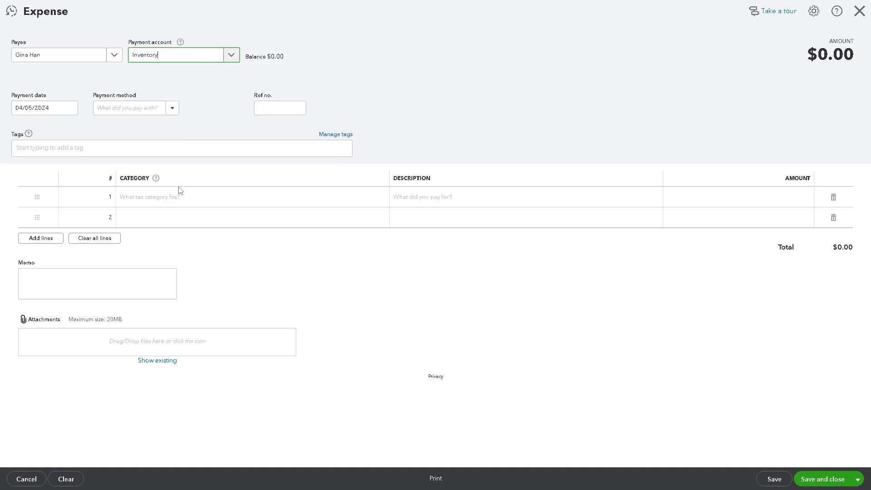
{"action": "left_click", "coordinate": [73, 112]}
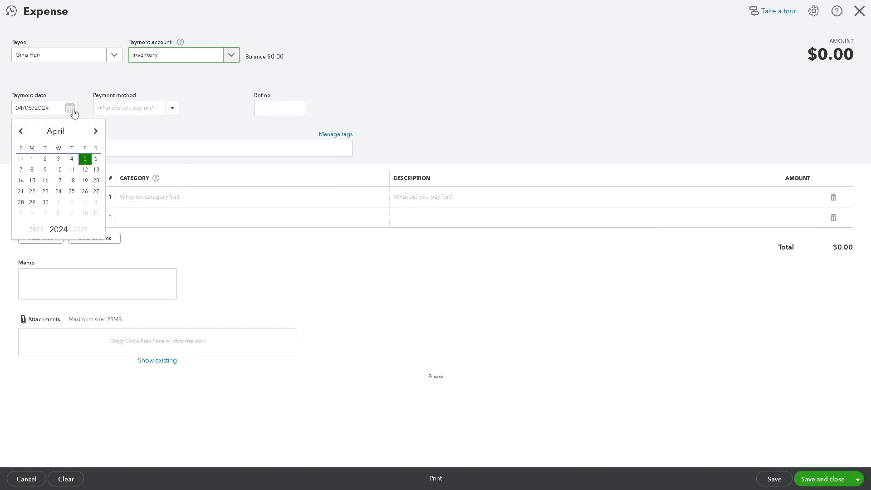
{"action": "left_click", "coordinate": [83, 195]}
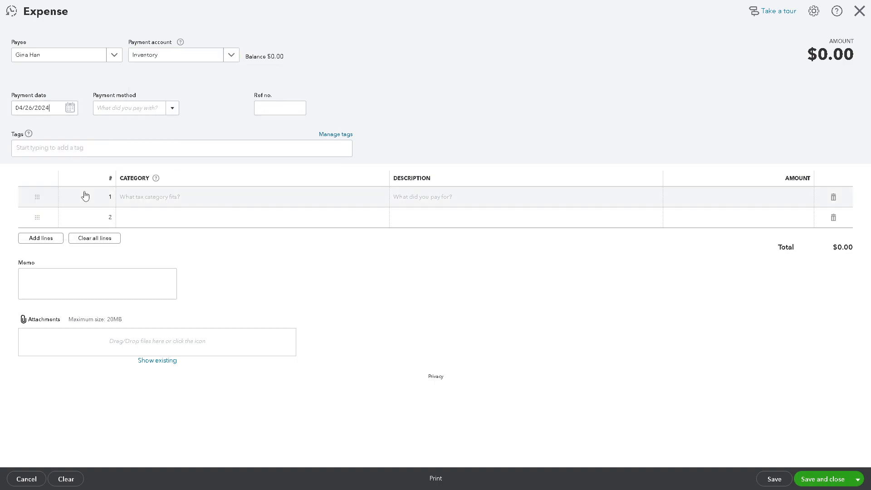
Choose the payment method beginning "How To Refund A Customer" and enter 1255345 as the expense's reference number.
{"action": "left_click", "coordinate": [172, 109]}
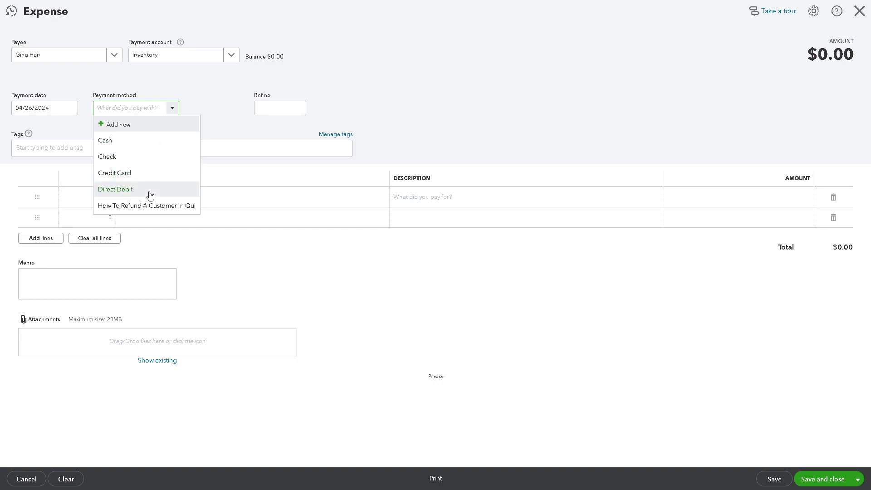
{"action": "left_click", "coordinate": [156, 207]}
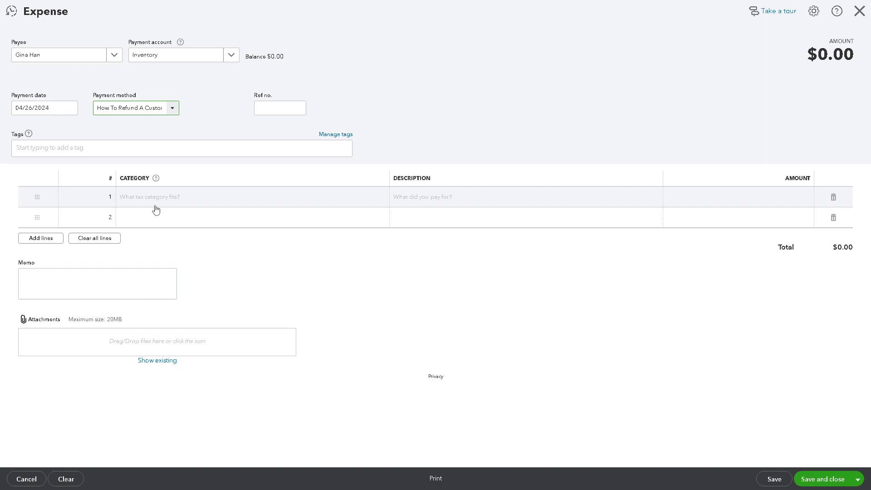
{"action": "left_click", "coordinate": [284, 111]}
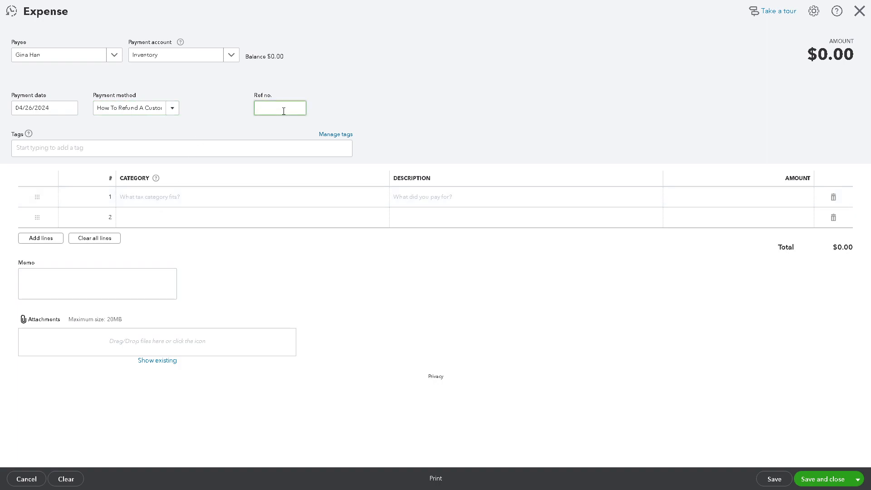
{"action": "left_click", "coordinate": [245, 138]}
Create a tag named "quickbooks journal entry vs expense - What is the" without a group, and close tag management.
{"action": "left_click", "coordinate": [334, 135]}
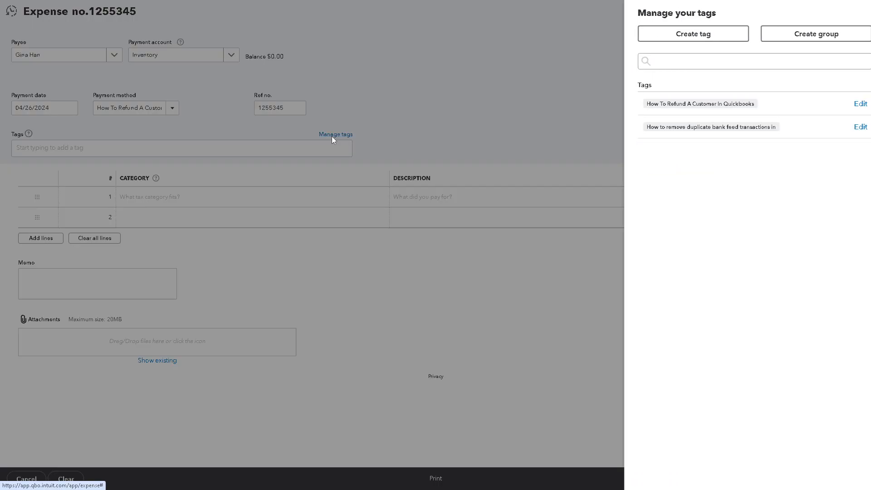
{"action": "left_click", "coordinate": [682, 60]}
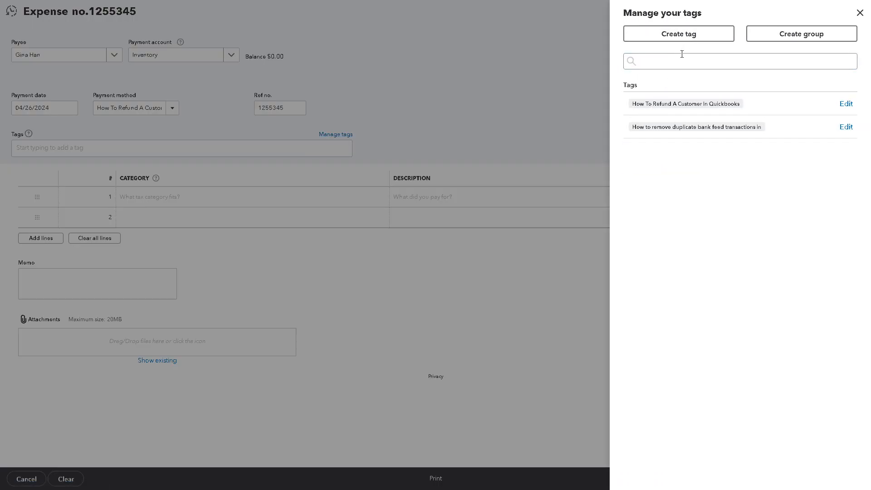
{"action": "type", "text": "quickbooks journal entry vs expense - What is the difference?"}
{"action": "left_click", "coordinate": [685, 43]}
{"action": "type", "text": "quickbooks journal entry vs expense - What is the"}
{"action": "left_click", "coordinate": [684, 103]}
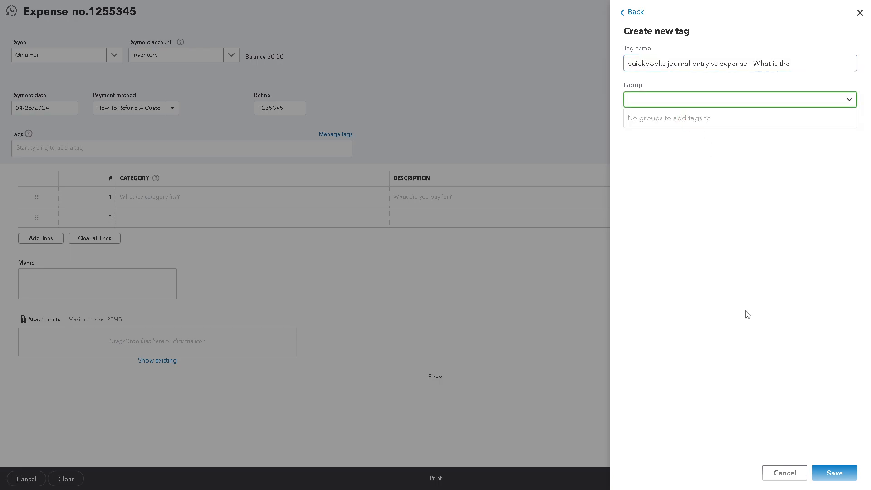
{"action": "left_click", "coordinate": [824, 478]}
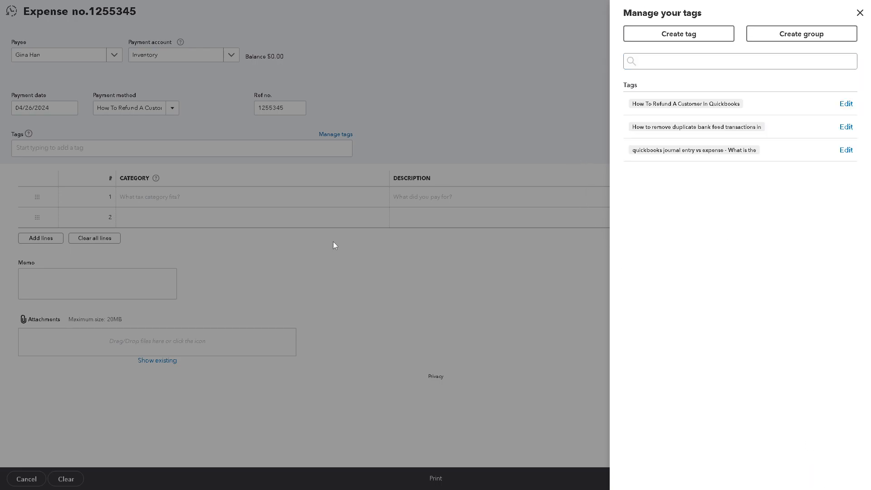
{"action": "left_click", "coordinate": [860, 13]}
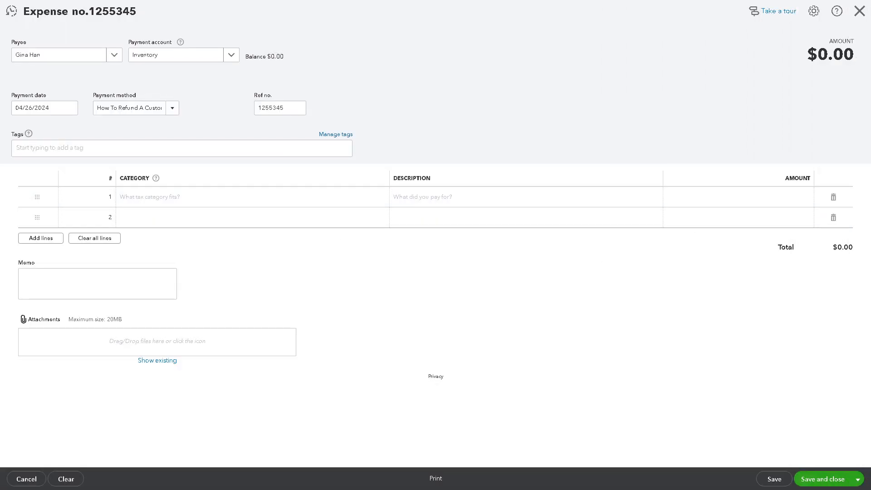
Assign the Office expenses category to line 1 of the expense.
{"action": "left_click", "coordinate": [286, 202]}
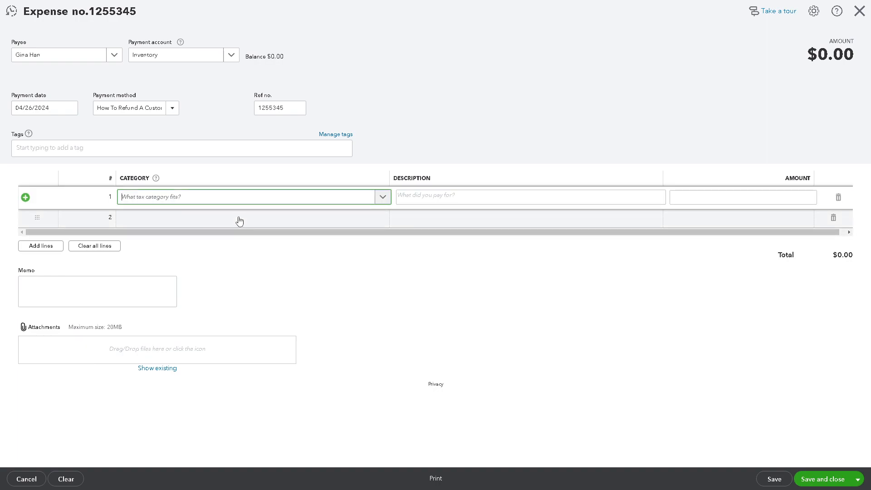
{"action": "left_click", "coordinate": [383, 197]}
{"action": "scroll", "coordinate": [160, 247], "scroll_direction": "down", "scroll_amount": 5}
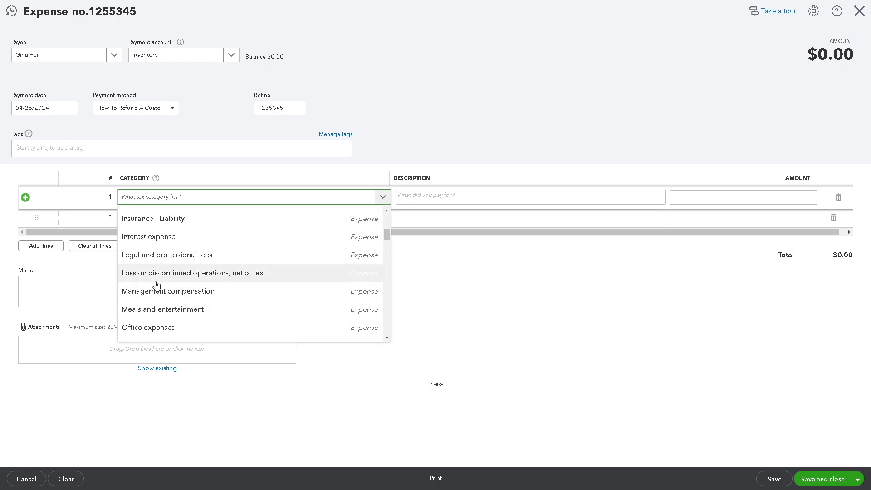
{"action": "left_click", "coordinate": [179, 329]}
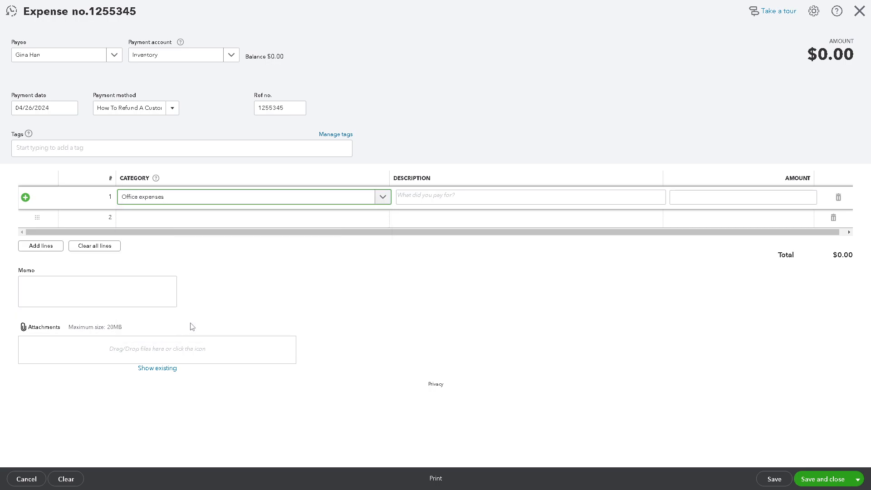
Assign the category "Travel expenses - general and admin expenses" to line 2 of the expense.
{"action": "left_click", "coordinate": [201, 223]}
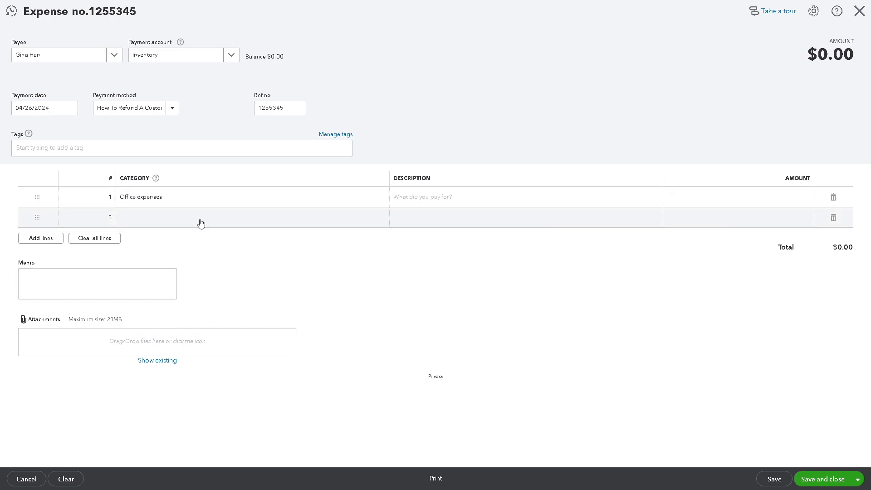
{"action": "left_click", "coordinate": [382, 217]}
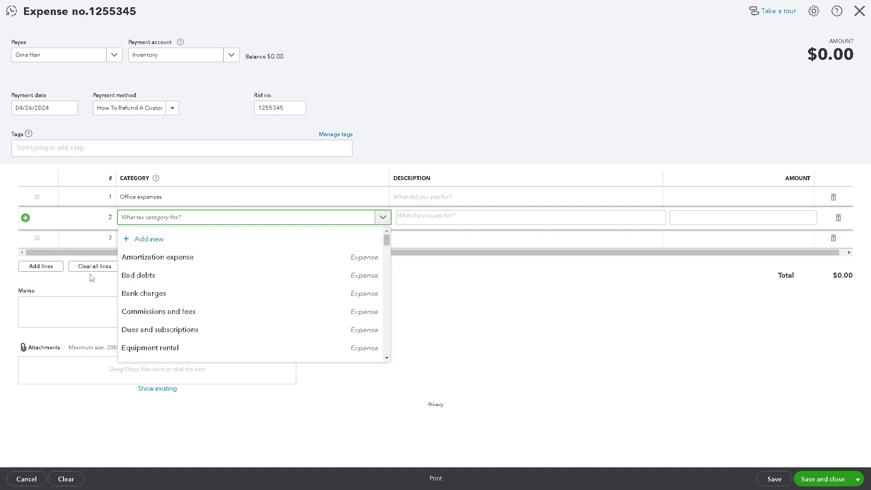
{"action": "scroll", "coordinate": [172, 330], "scroll_direction": "down", "scroll_amount": 6}
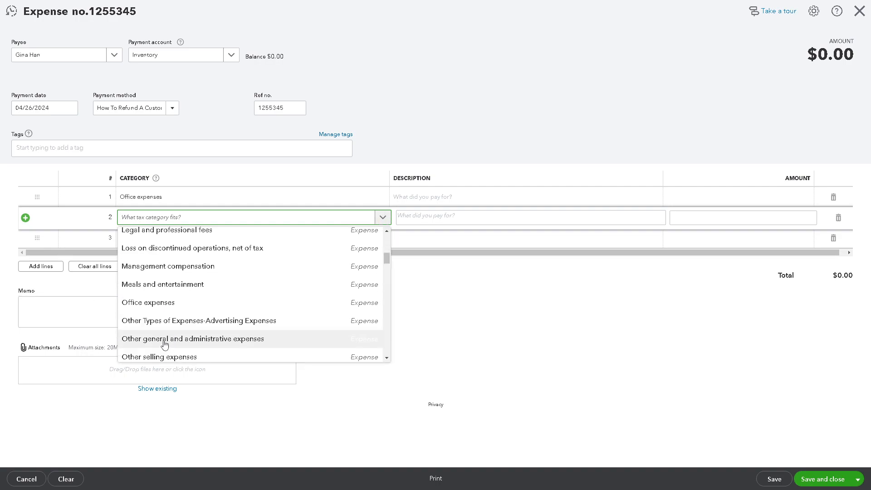
{"action": "scroll", "coordinate": [164, 343], "scroll_direction": "down", "scroll_amount": 3}
{"action": "left_click", "coordinate": [166, 348]}
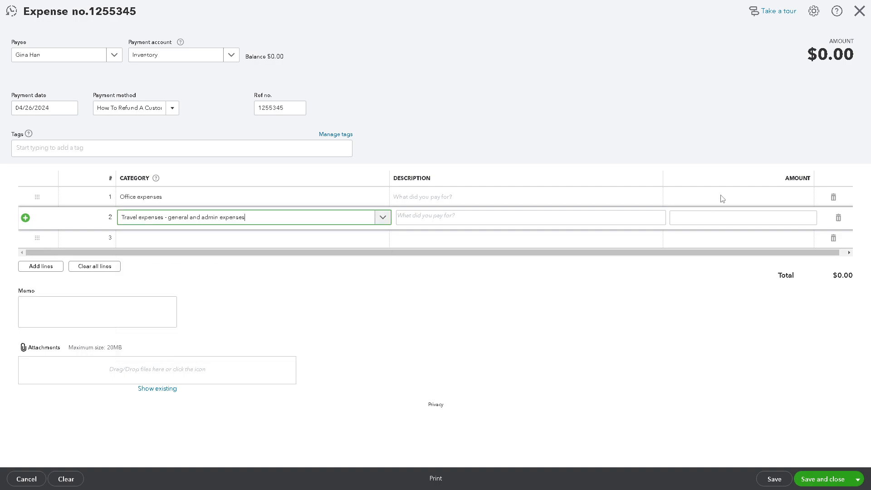
Enter the description "quickbooks journal entry vs expense - What is the difference?" on expense lines 1 and 2.
{"action": "left_click", "coordinate": [446, 195]}
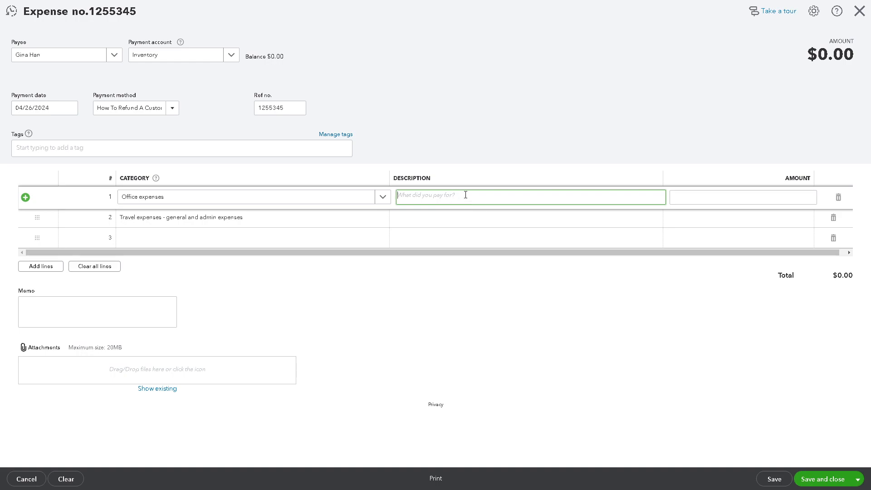
{"action": "type", "text": "quickbooks journal entry vs expense - What is the difference?"}
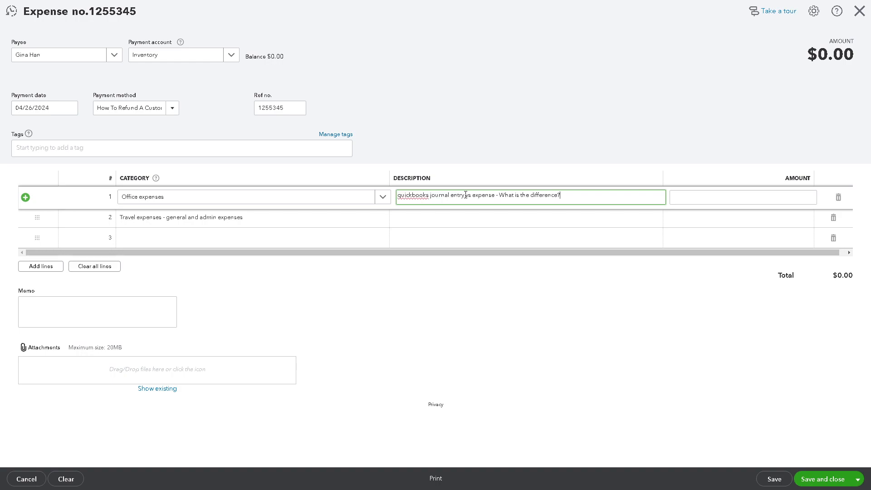
{"action": "left_click", "coordinate": [449, 220]}
{"action": "type", "text": "quickbooks journal entry vs expense - What is the difference?"}
Set the amounts to 1000 on line 1 and 20 on line 2 of the expense.
{"action": "left_click", "coordinate": [782, 197]}
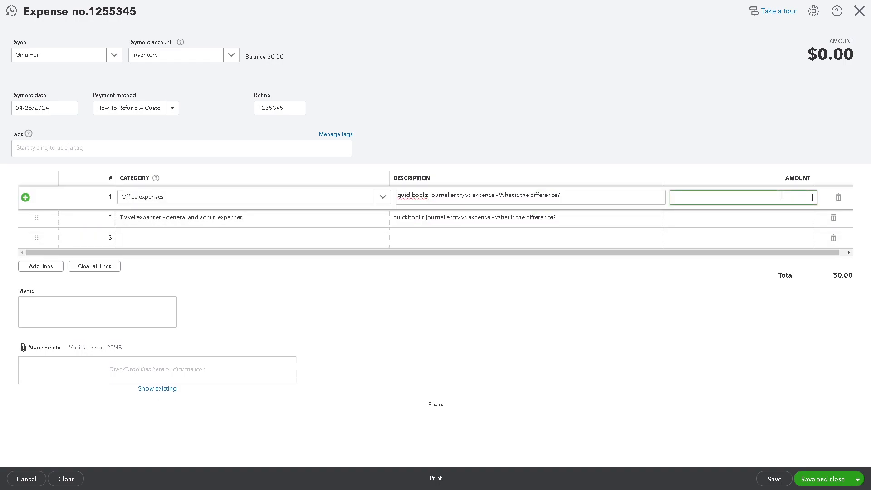
{"action": "type", "text": "1000"}
{"action": "left_click", "coordinate": [762, 219]}
{"action": "type", "text": "20"}
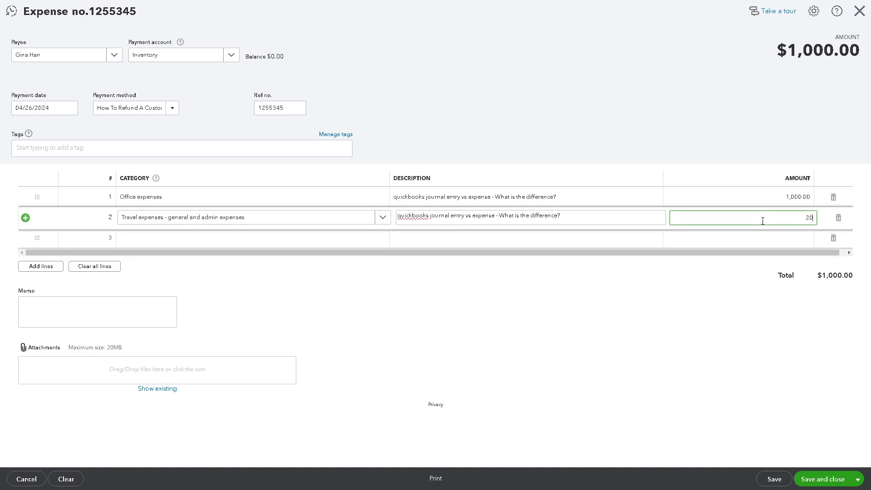
Add more lines to the expense and clear all of its lines.
{"action": "left_click", "coordinate": [537, 292]}
{"action": "left_click", "coordinate": [53, 261]}
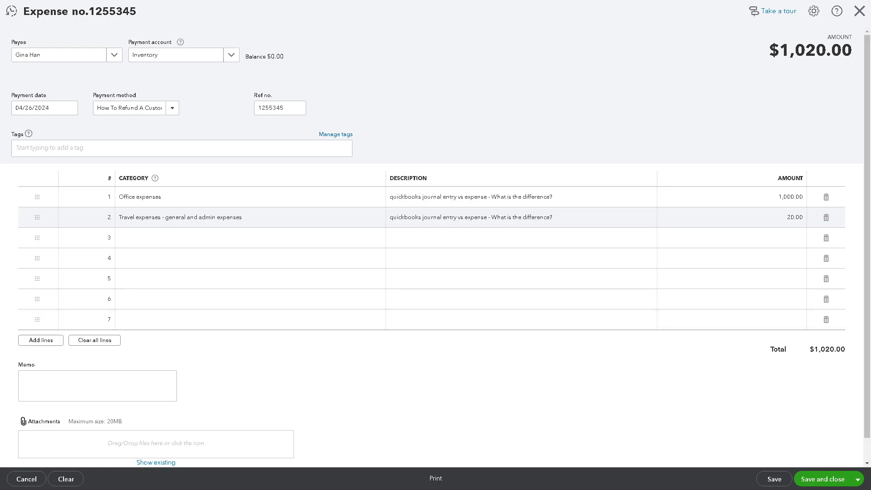
{"action": "left_click", "coordinate": [114, 342]}
Enter the memo "quickbooks journal entry vs expense - What is the difference?" on the expense.
{"action": "left_click", "coordinate": [100, 282]}
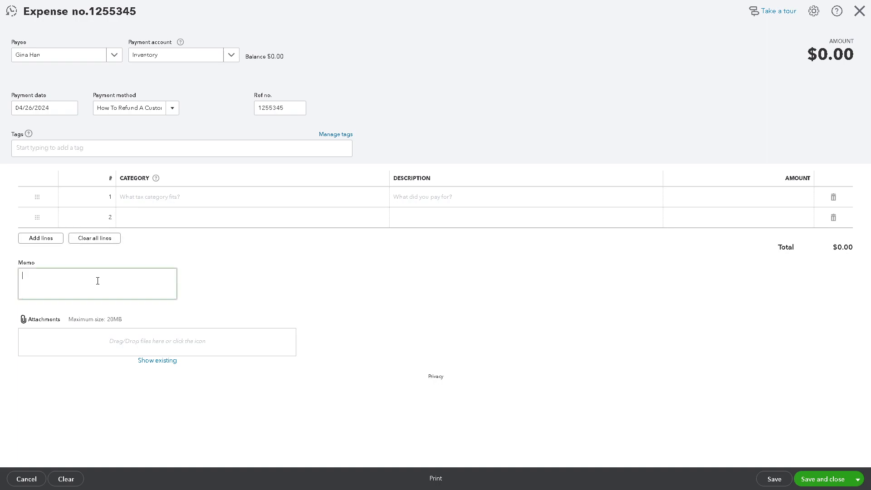
{"action": "type", "text": "quickbooks journal entry vs expense - What is the difference?"}
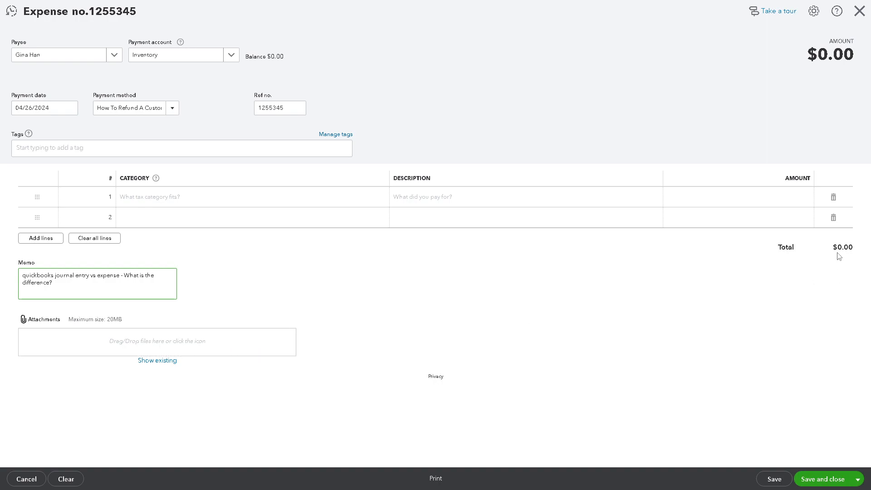
Create a new account of type Income with the default detail type and name as the category of expense line 1.
{"action": "left_click", "coordinate": [256, 199]}
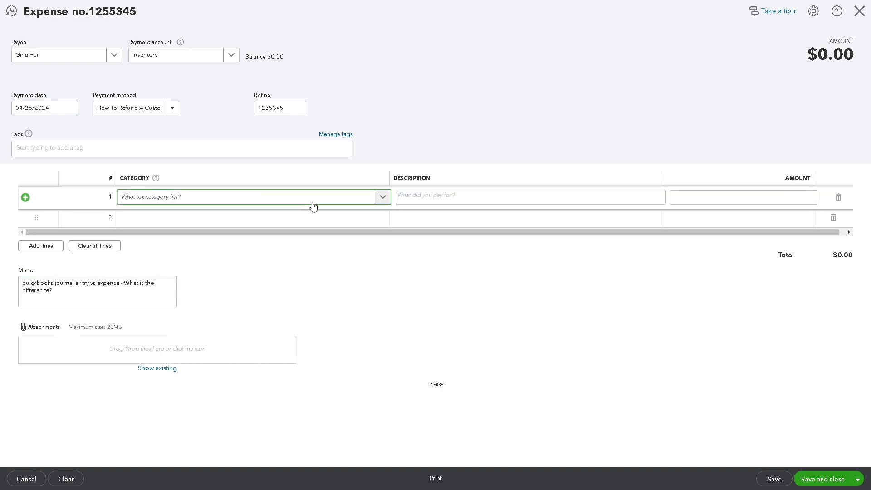
{"action": "left_click", "coordinate": [382, 200]}
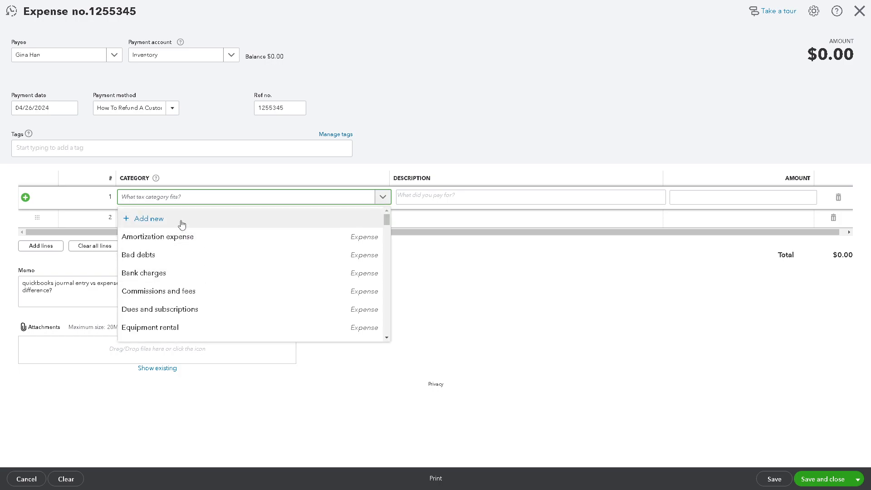
{"action": "left_click", "coordinate": [182, 222]}
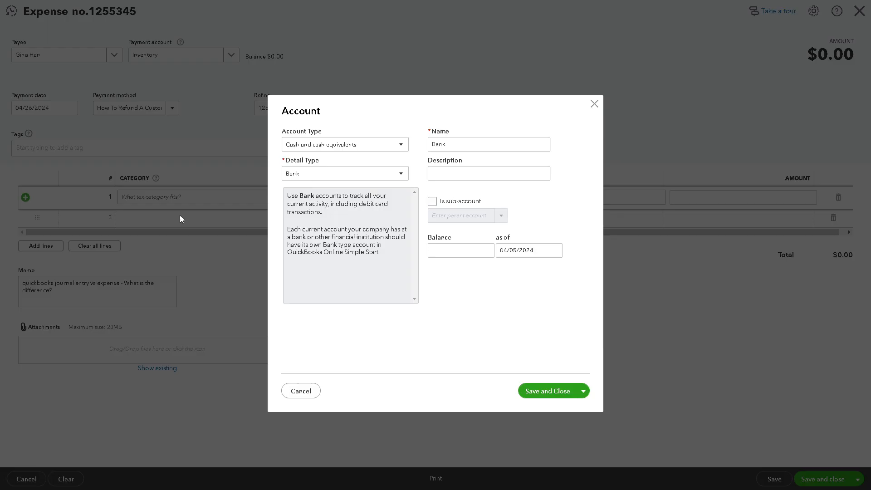
{"action": "left_click", "coordinate": [401, 146]}
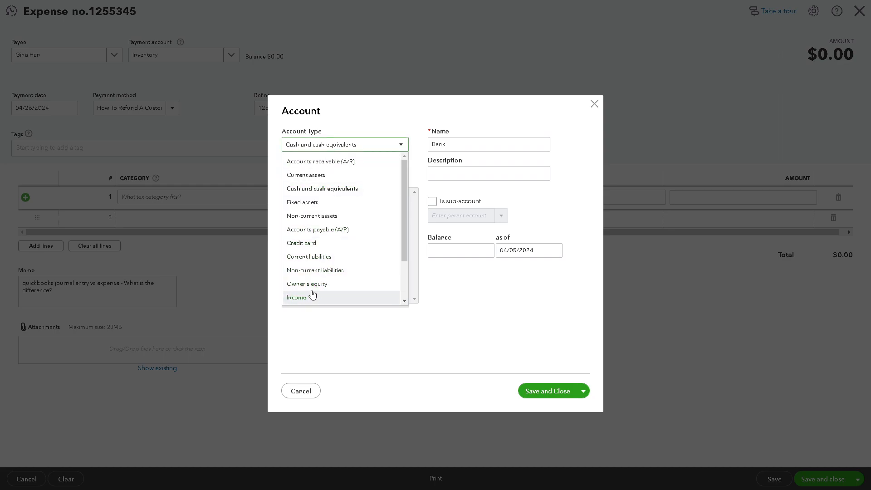
{"action": "left_click", "coordinate": [312, 297]}
{"action": "left_click", "coordinate": [554, 389]}
Set the category of expense line 2 to Equipment rental.
{"action": "left_click", "coordinate": [322, 226]}
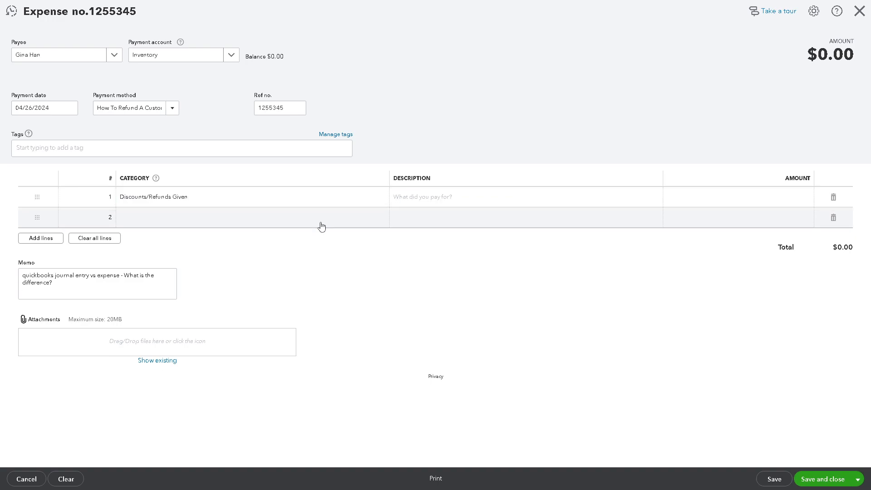
{"action": "left_click", "coordinate": [382, 217]}
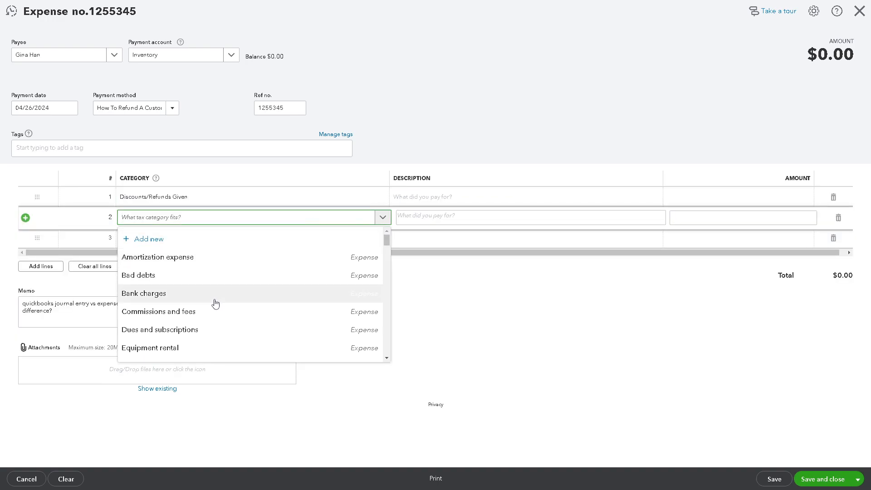
{"action": "scroll", "coordinate": [213, 318], "scroll_direction": "down", "scroll_amount": 1}
{"action": "left_click", "coordinate": [192, 304]}
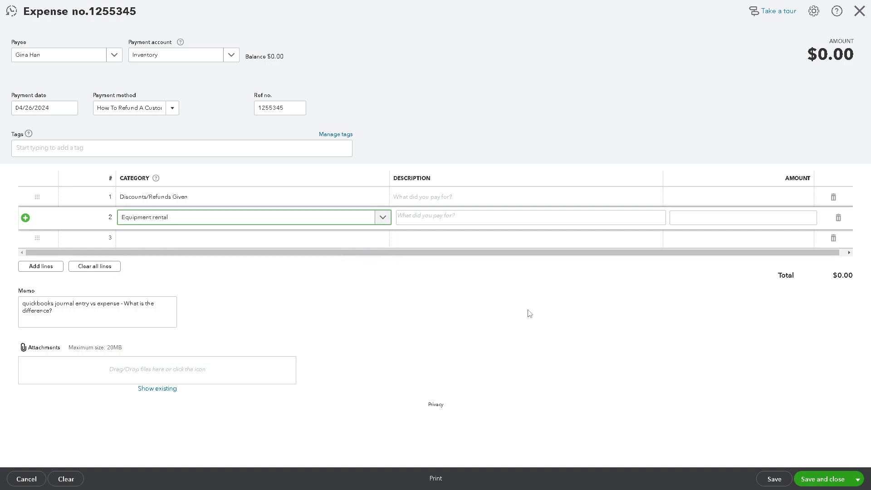
Fill in the description "quickbooks journal entry vs expense - What is the difference?" on both categorised expense lines.
{"action": "left_click", "coordinate": [486, 200]}
{"action": "type", "text": "quickbooks journal entry vs expense - What is the difference?"}
{"action": "left_click", "coordinate": [490, 220]}
{"action": "type", "text": "quickbooks journal entry vs expense - What is the difference?"}
{"action": "left_click", "coordinate": [550, 302]}
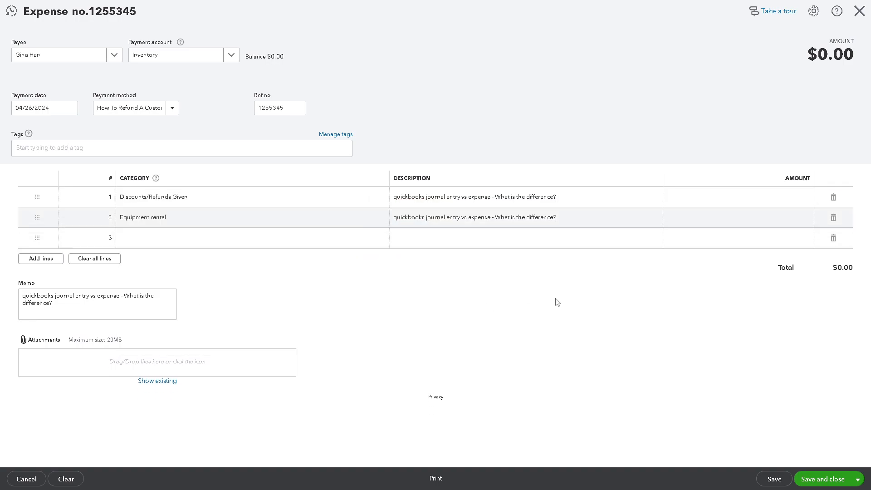
Set the amounts to 4000 on line 1 and 20 on line 2 of the expense.
{"action": "left_click", "coordinate": [722, 195]}
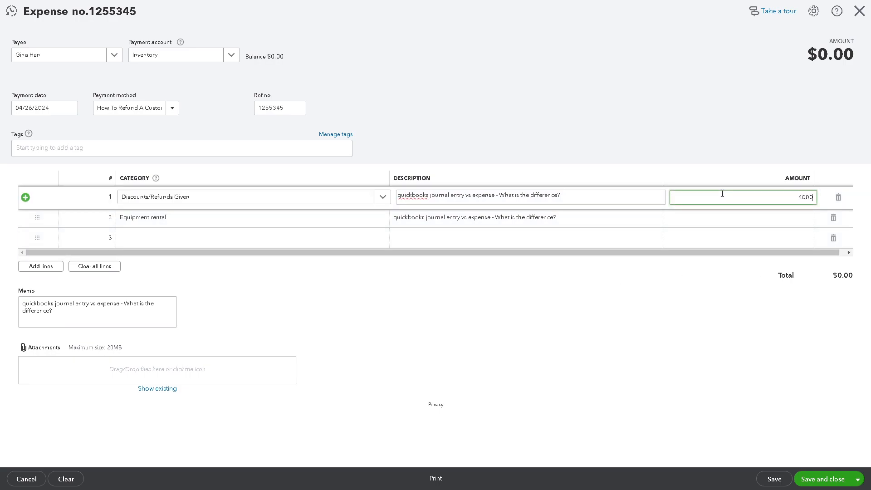
{"action": "left_click", "coordinate": [726, 216]}
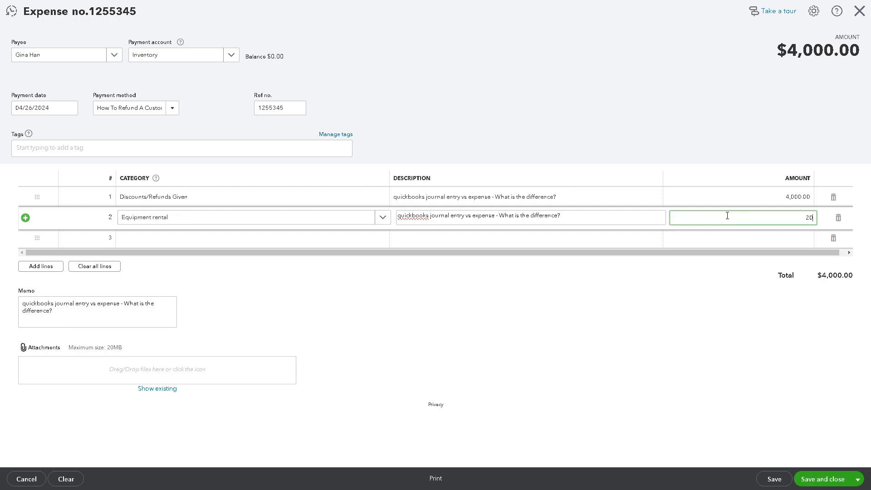
{"action": "type", "text": "20"}
{"action": "left_click", "coordinate": [711, 355]}
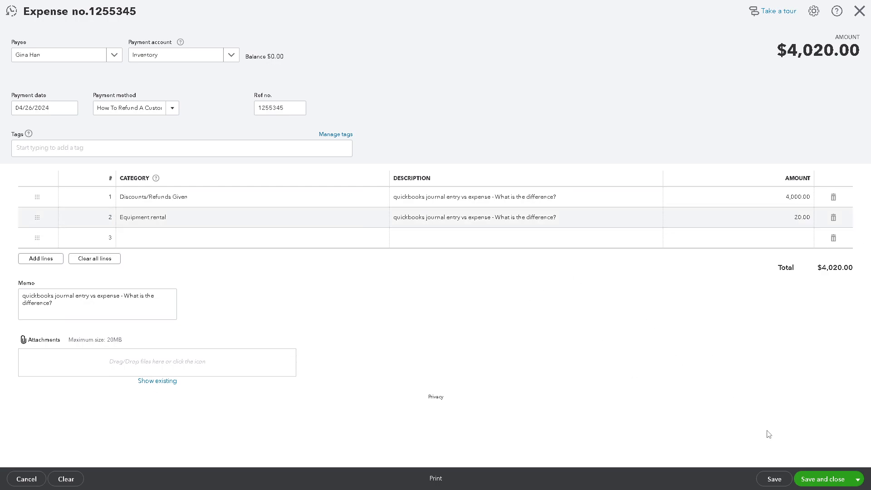
Try to save and close the expense, and leave the form without saving.
{"action": "left_click", "coordinate": [815, 479]}
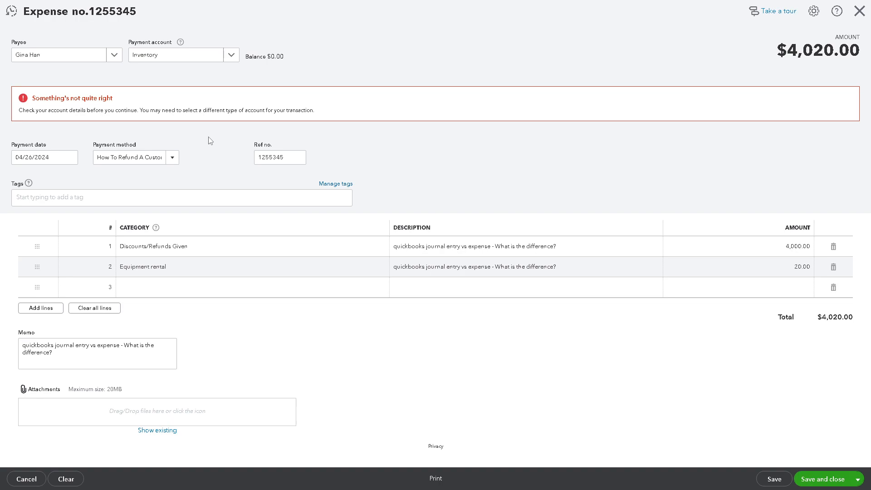
{"action": "left_click", "coordinate": [858, 12]}
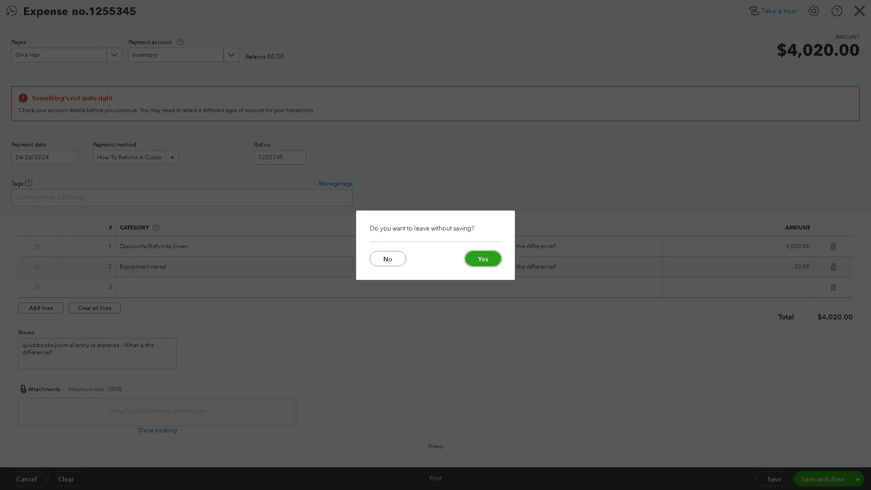
{"action": "left_click", "coordinate": [484, 259]}
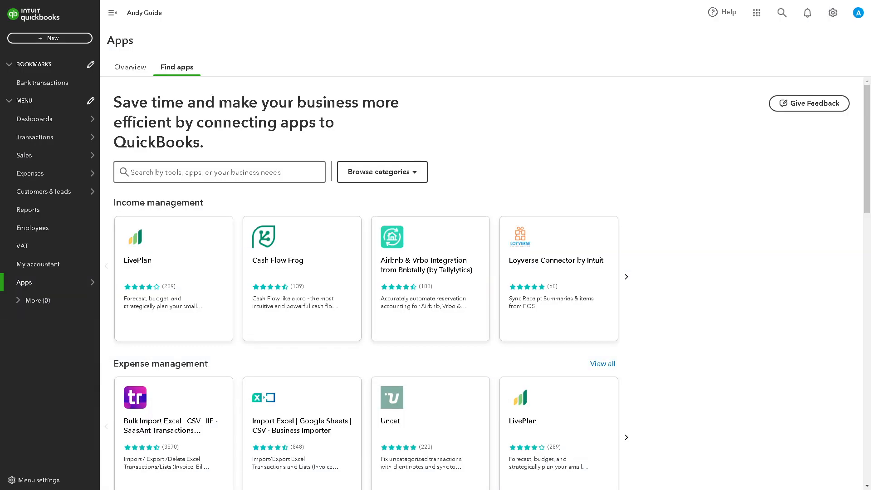
Open a blank journal entry form to view its fields and close it.
{"action": "left_click", "coordinate": [68, 40]}
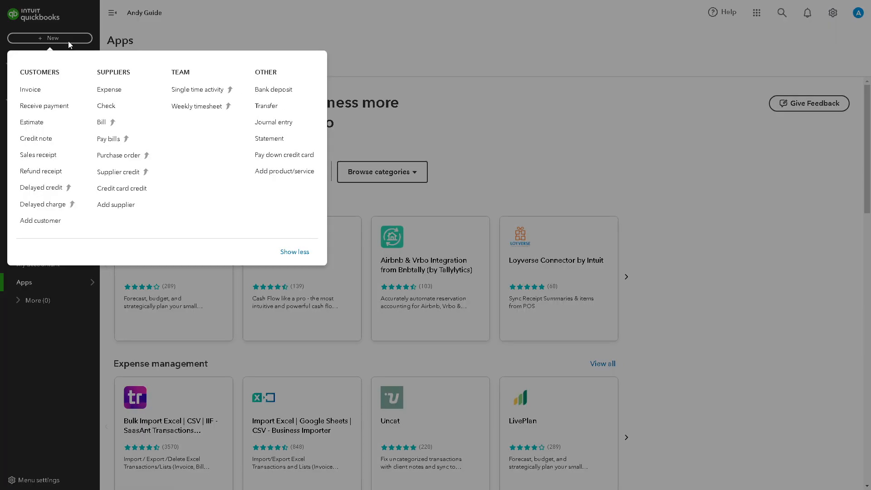
{"action": "left_click", "coordinate": [284, 126]}
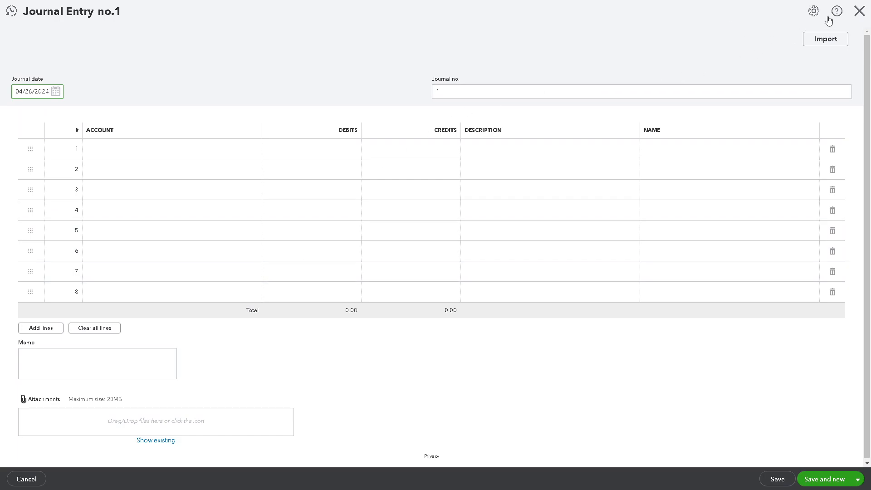
{"action": "left_click", "coordinate": [861, 13]}
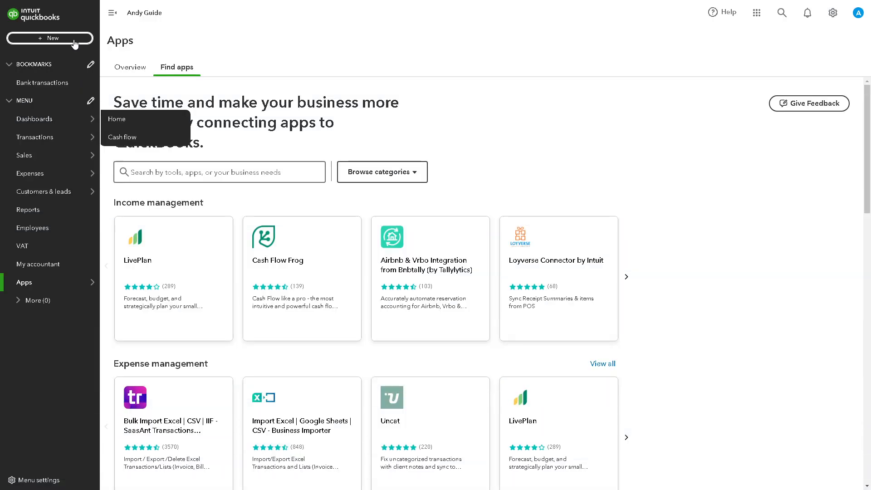
Open a new expense form and dismiss its guided tour pop-up.
{"action": "left_click", "coordinate": [74, 40]}
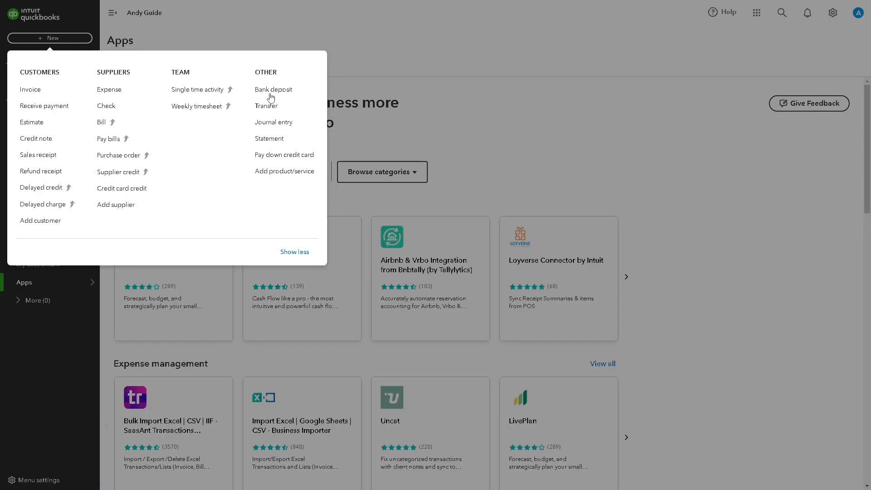
{"action": "left_click", "coordinate": [116, 92]}
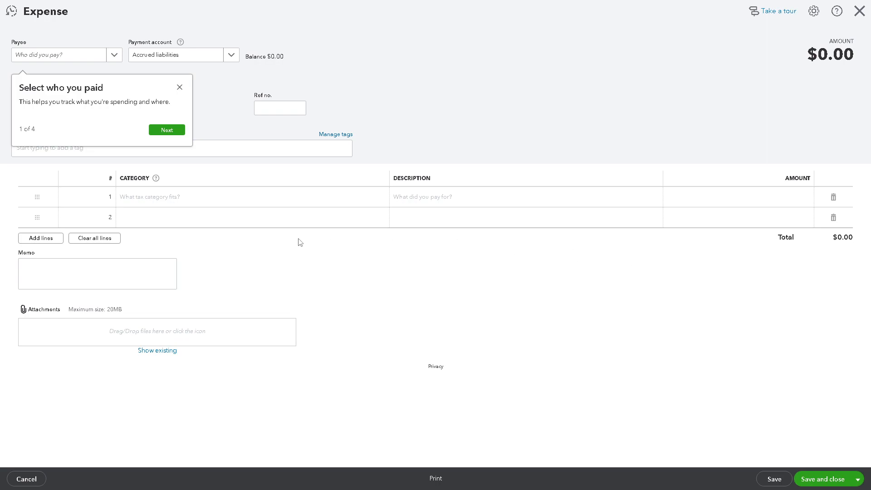
{"action": "left_click", "coordinate": [180, 87]}
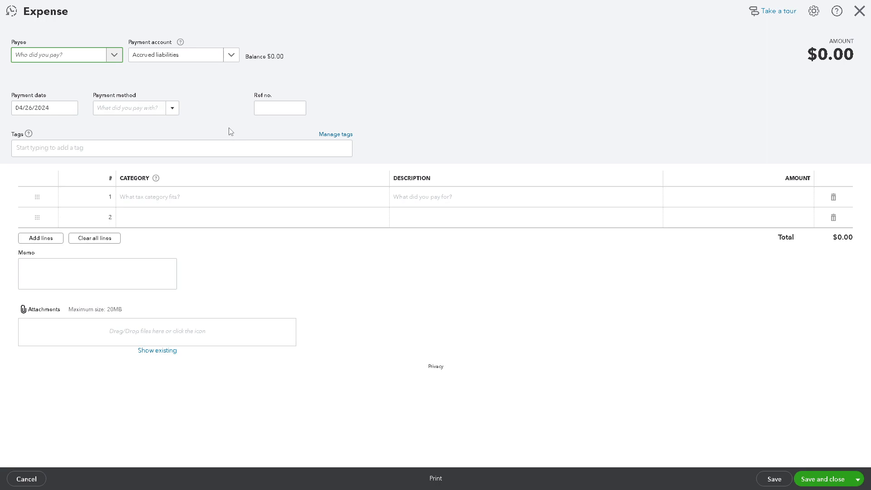